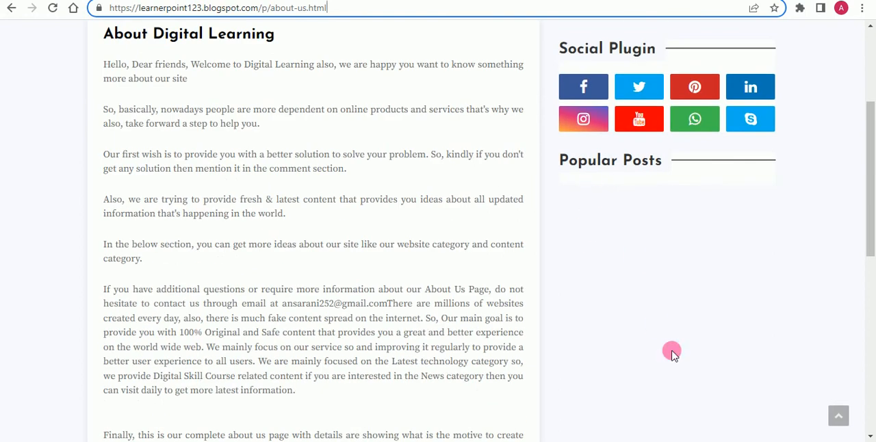
scroll(645, 323, "down", 3)
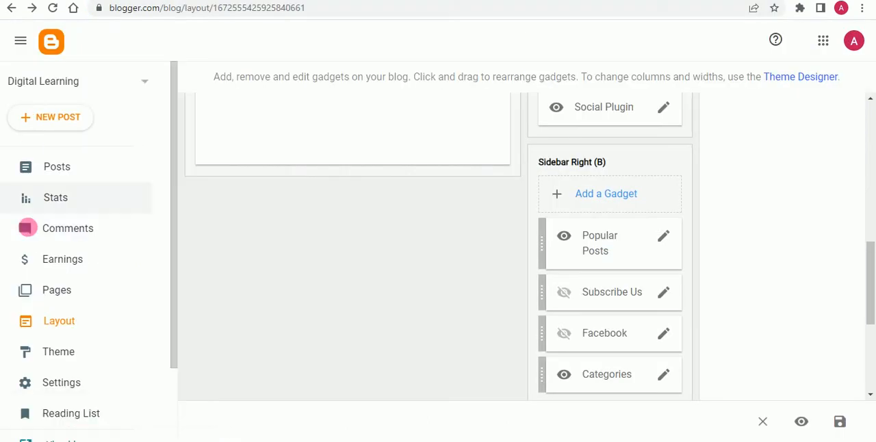
Step: Open the blog's Layout page in Blogger and bring up the gadget list for Sidebar Right (A)
left_click(51, 325)
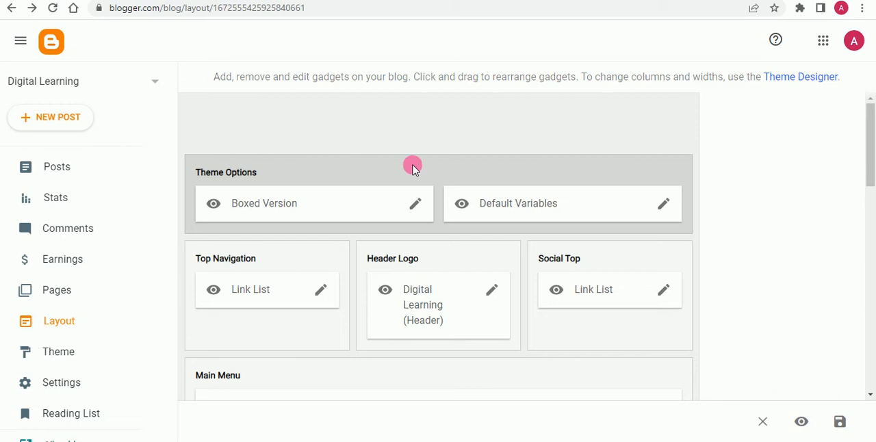
scroll(413, 168, "down", 4)
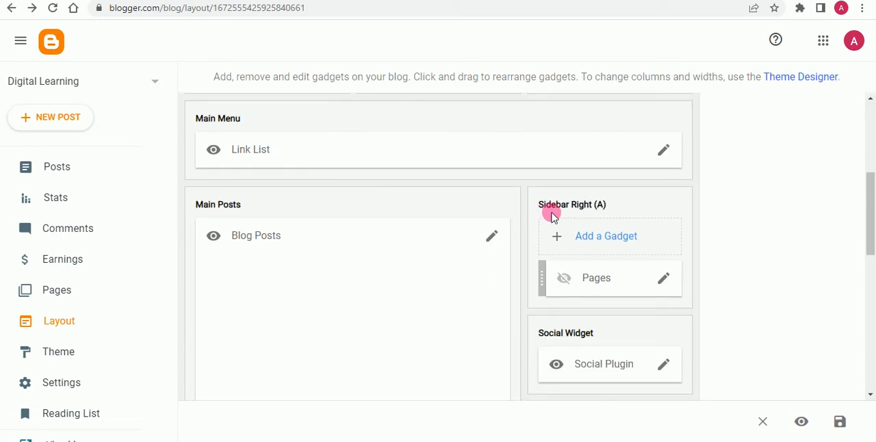
left_click(591, 243)
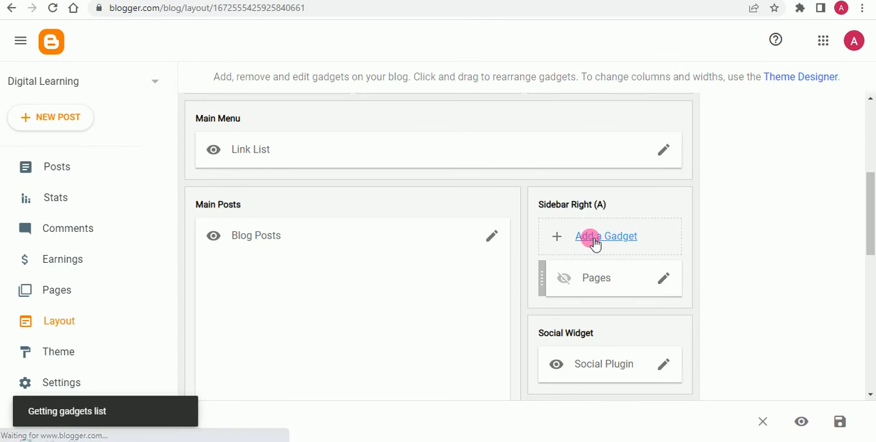
Step: Add a Contact Form gadget titled "Contact Form" to Sidebar Right (A), with the widget shown
scroll(363, 157, "down", 3)
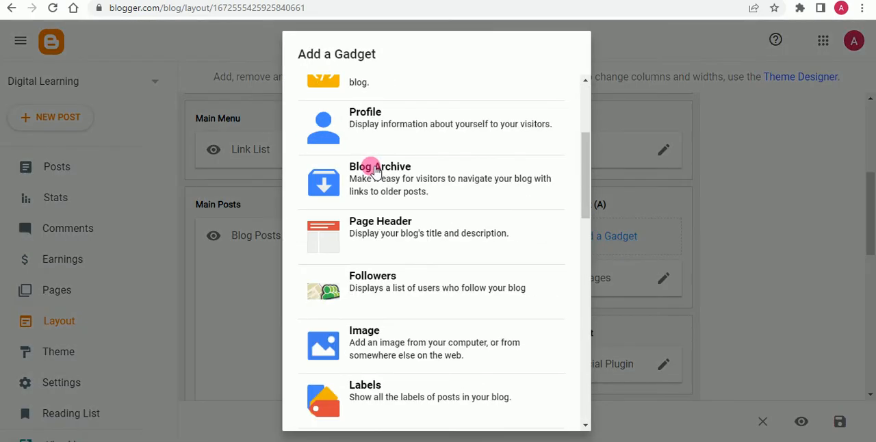
scroll(364, 113, "up", 3)
scroll(365, 122, "down", 6)
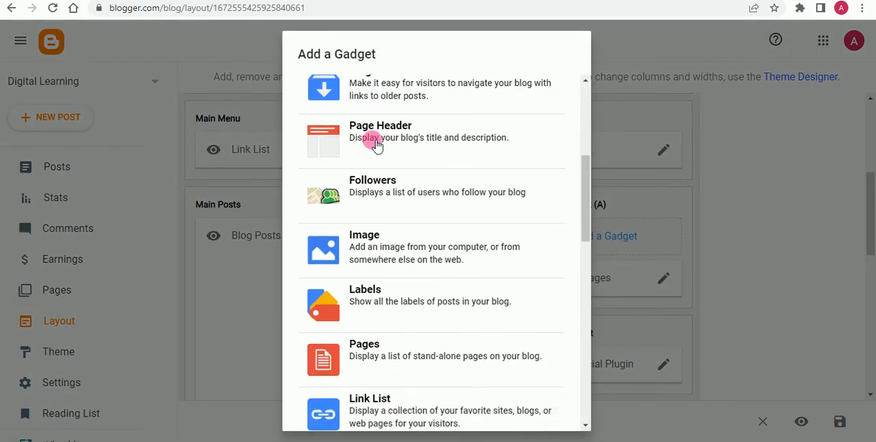
scroll(395, 198, "down", 4)
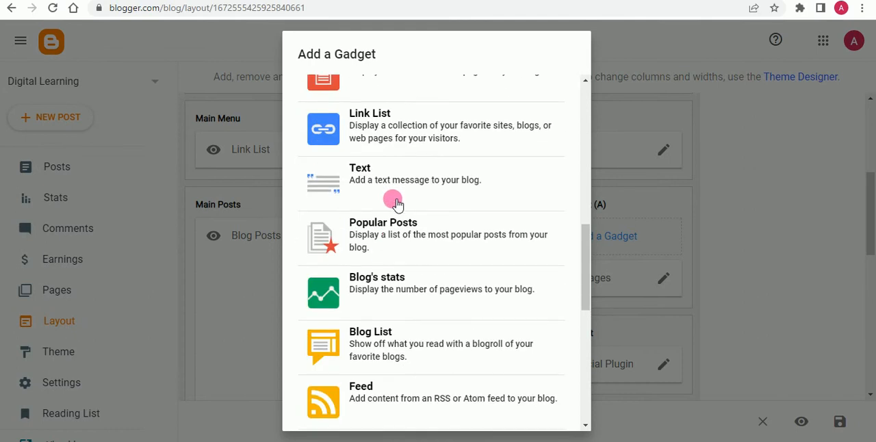
scroll(403, 226, "down", 6)
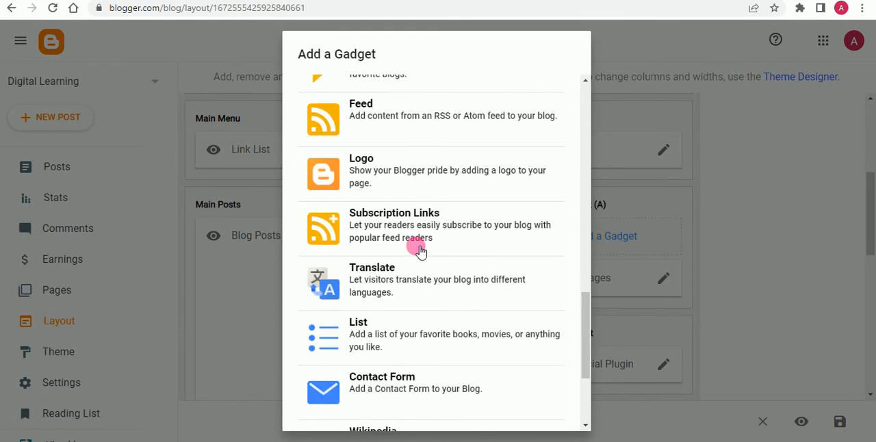
scroll(404, 270, "down", 1)
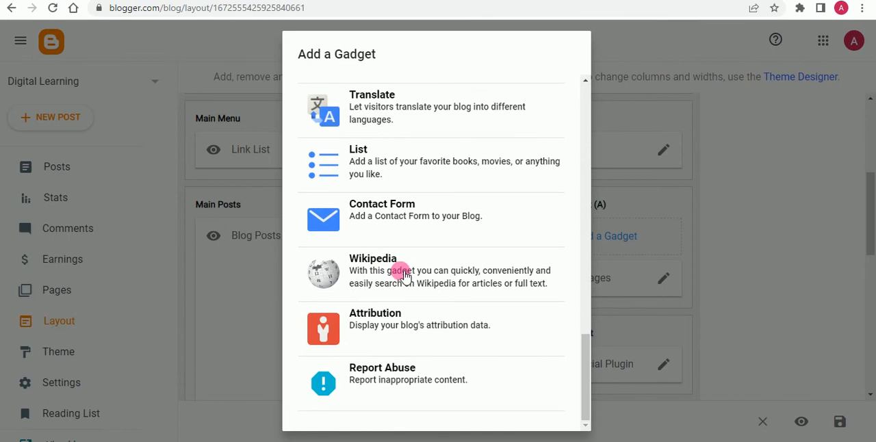
left_click(410, 217)
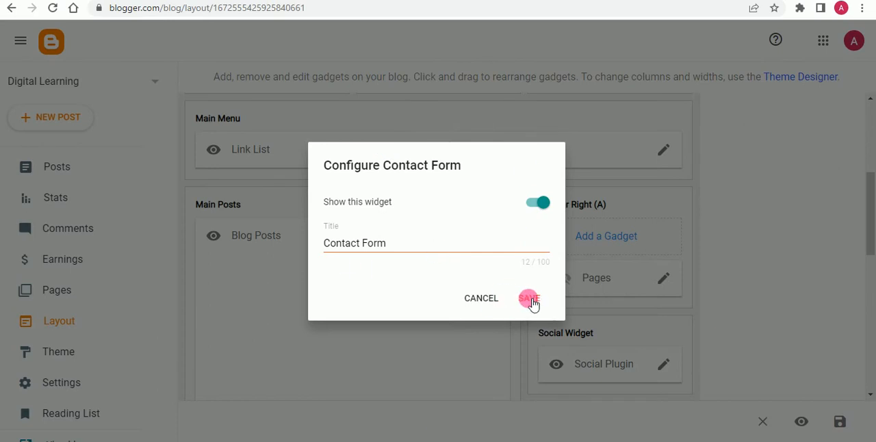
left_click(531, 299)
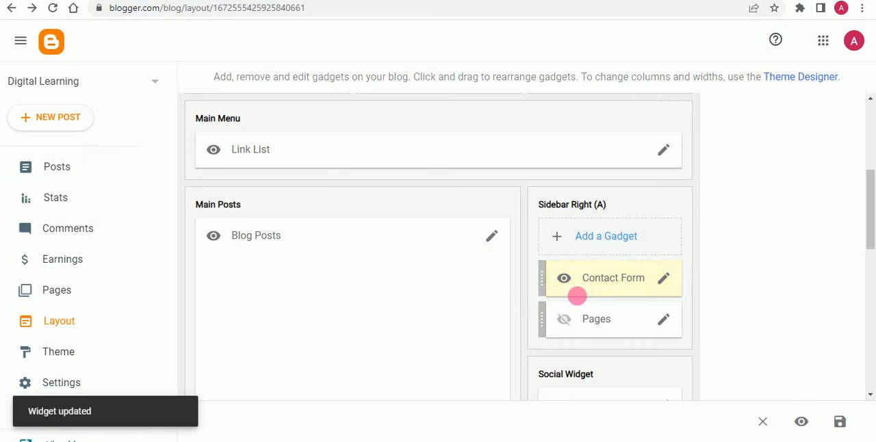
Step: Save the layout arrangement with the new Contact Form gadget
scroll(708, 275, "down", 2)
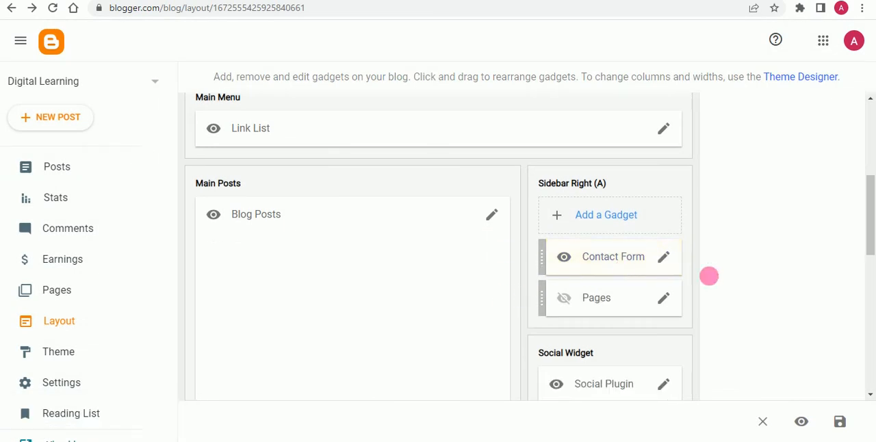
left_click(840, 422)
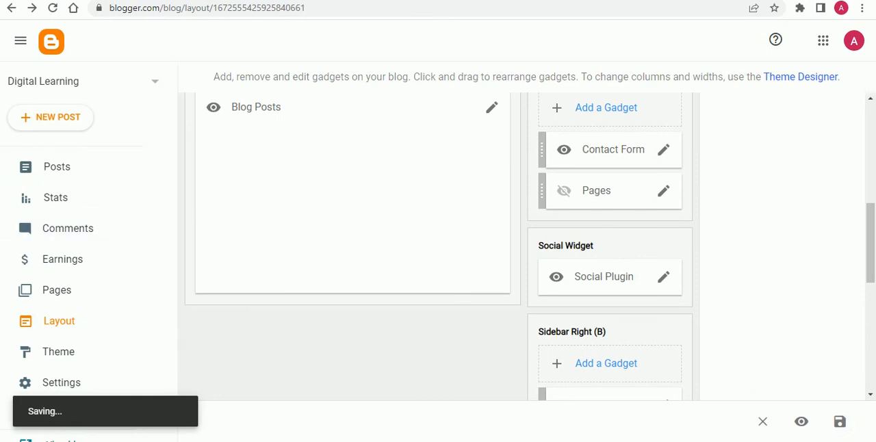
scroll(80, 259, "down", 2)
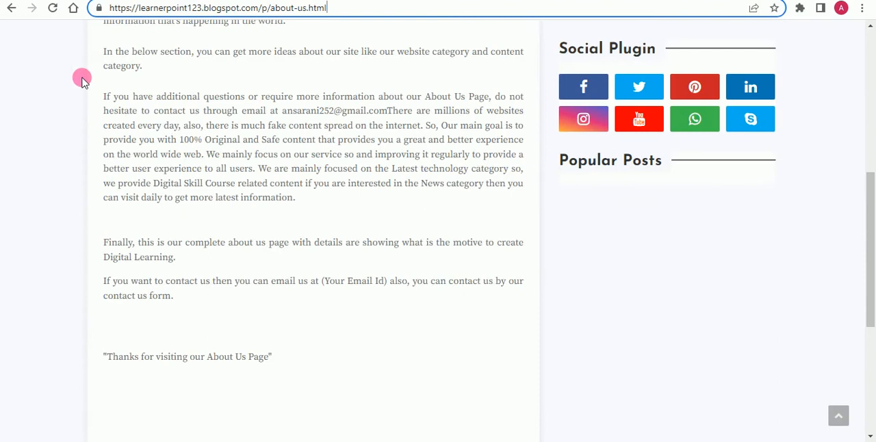
Step: Reload the blog's About Us page and check the sidebar for the Contact Form
scroll(245, 151, "up", 4)
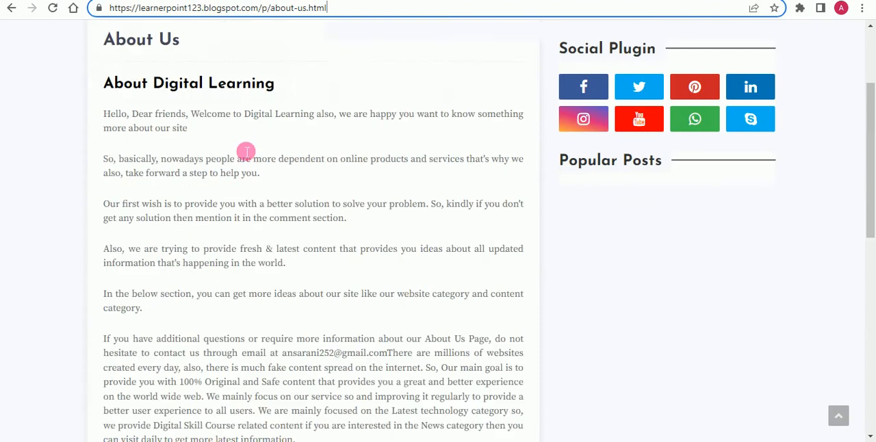
scroll(246, 150, "up", 2)
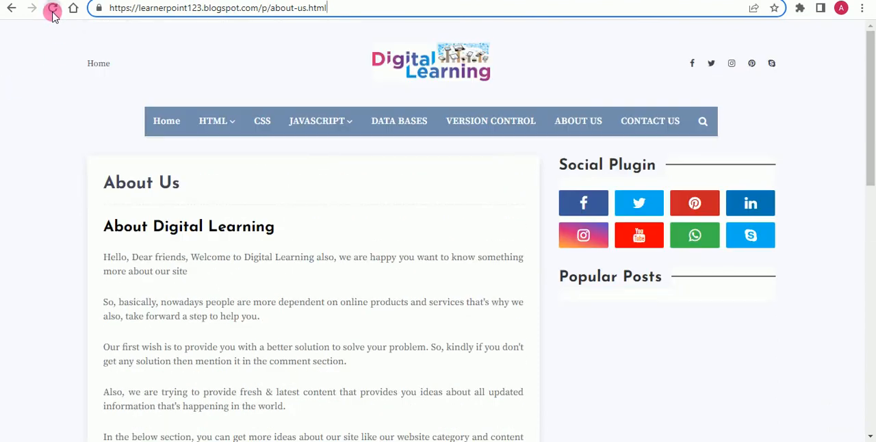
left_click(54, 10)
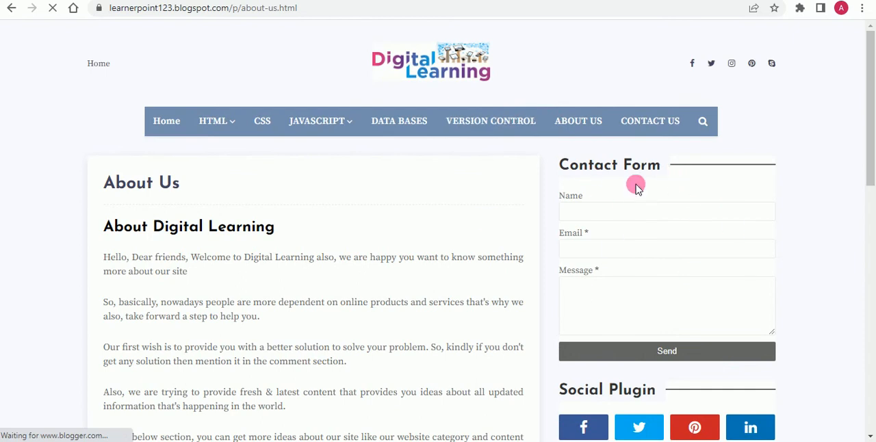
scroll(612, 273, "down", 2)
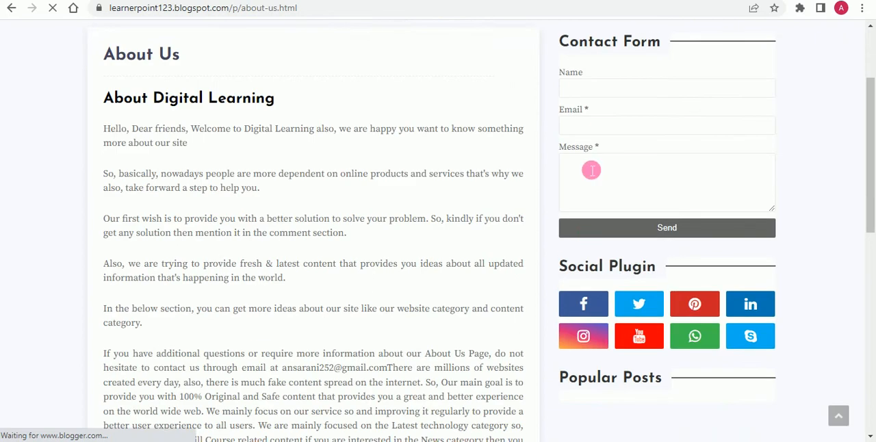
scroll(626, 377, "down", 1)
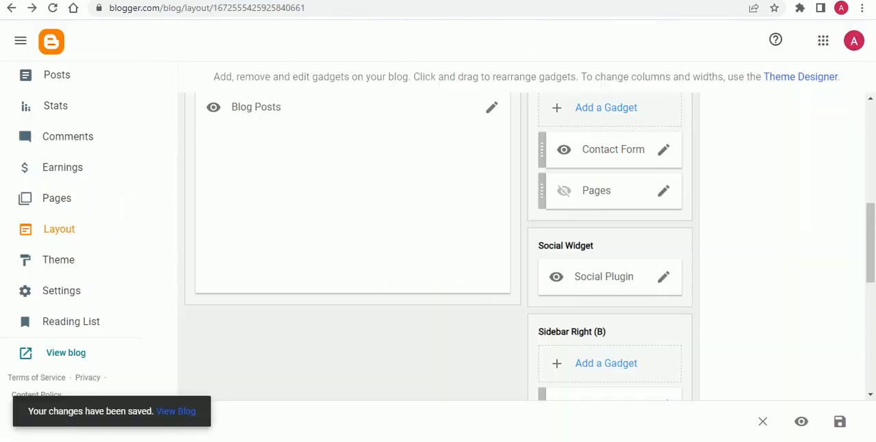
Step: Place the Contact Form gadget below the Pages gadget in Sidebar Right (A) of the Blogger layout
scroll(594, 197, "up", 1)
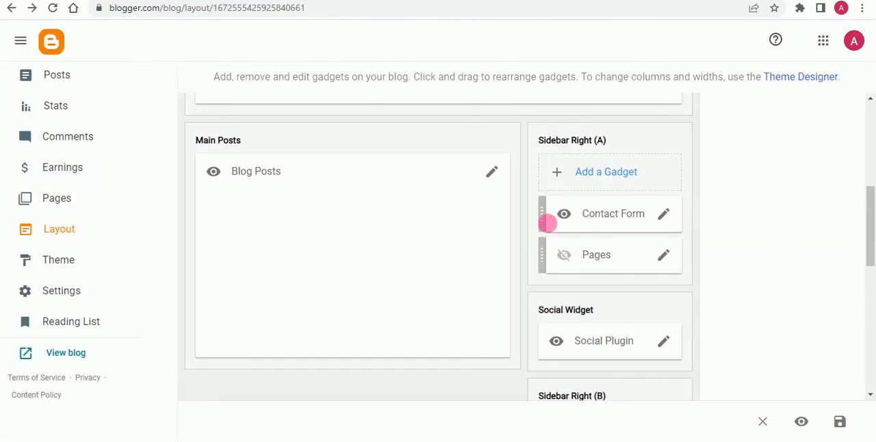
left_click_drag(553, 214, 548, 329)
scroll(582, 223, "up", 1)
scroll(579, 222, "down", 2)
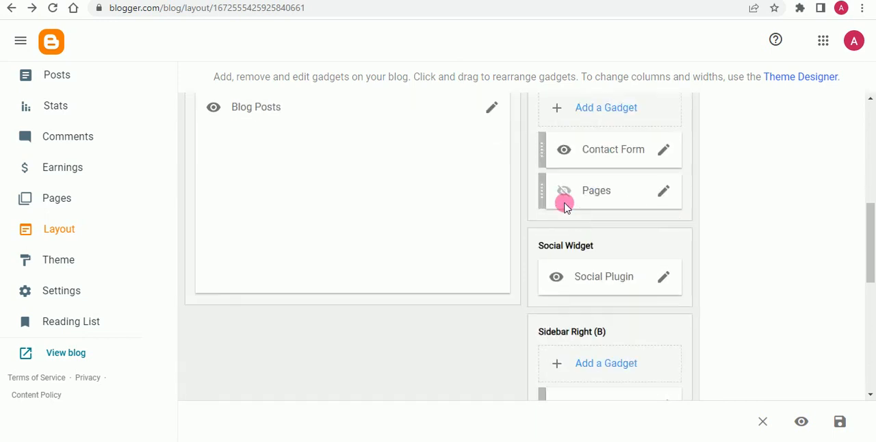
left_click_drag(548, 158, 532, 201)
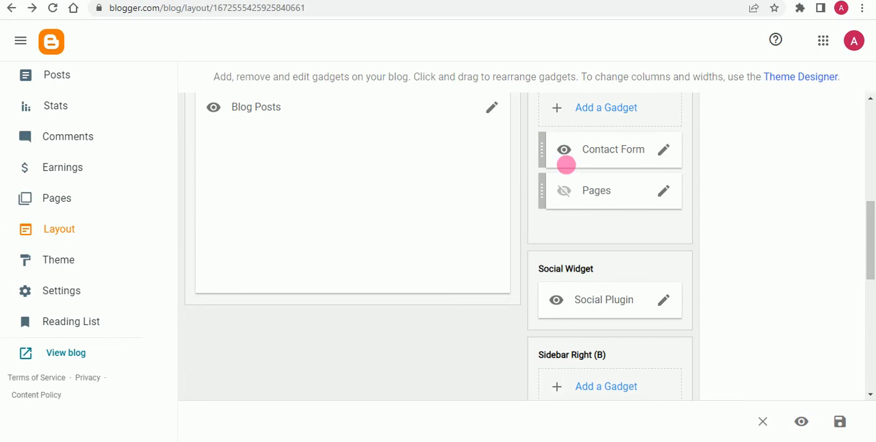
left_click_drag(542, 151, 540, 233)
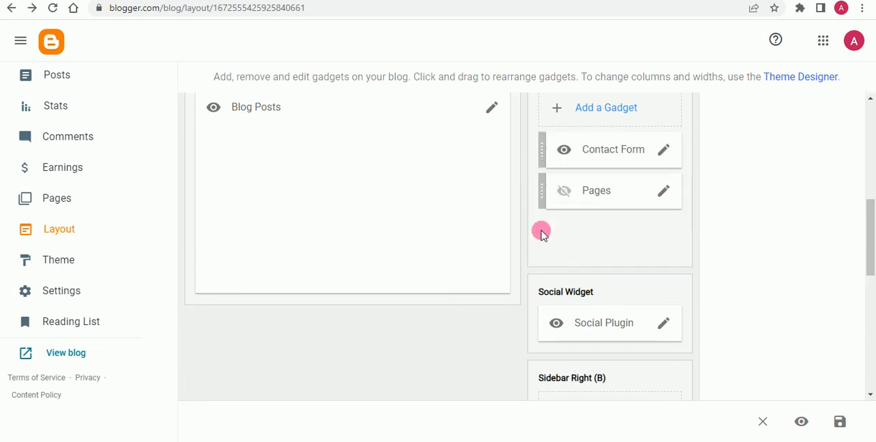
left_click_drag(565, 194, 561, 157)
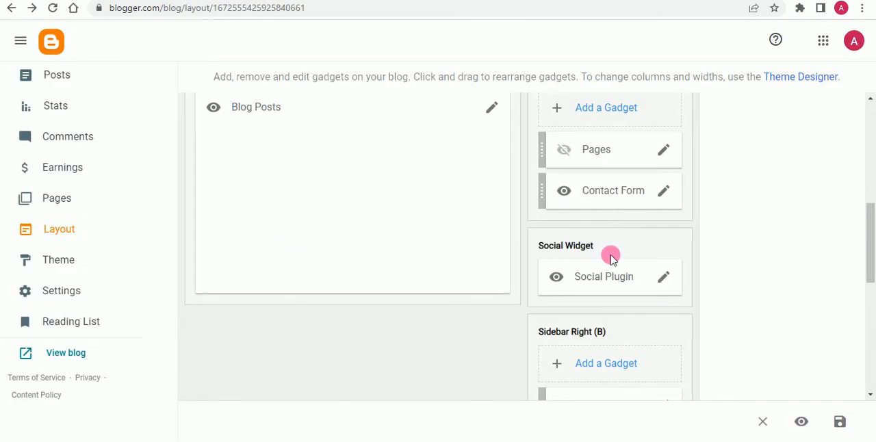
Step: Move the Contact Form gadget to the start of Sidebar Right (B), above Popular Posts, and save the layout
left_click_drag(582, 200, 578, 340)
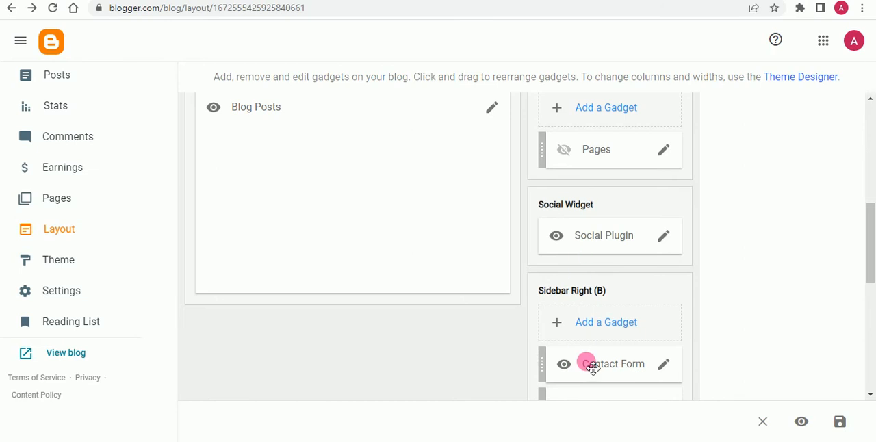
scroll(625, 317, "down", 1)
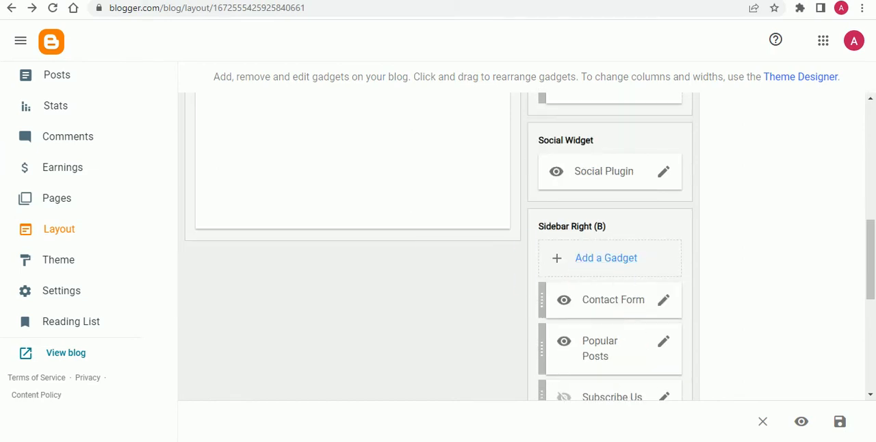
left_click(834, 426)
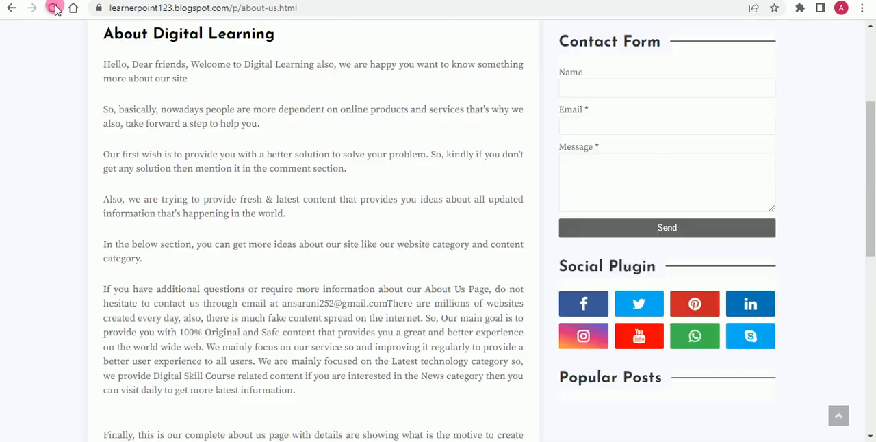
Step: Reload the blog's About Us page and examine where the Contact Form sits relative to the Social Plugin and Popular Posts
left_click(54, 8)
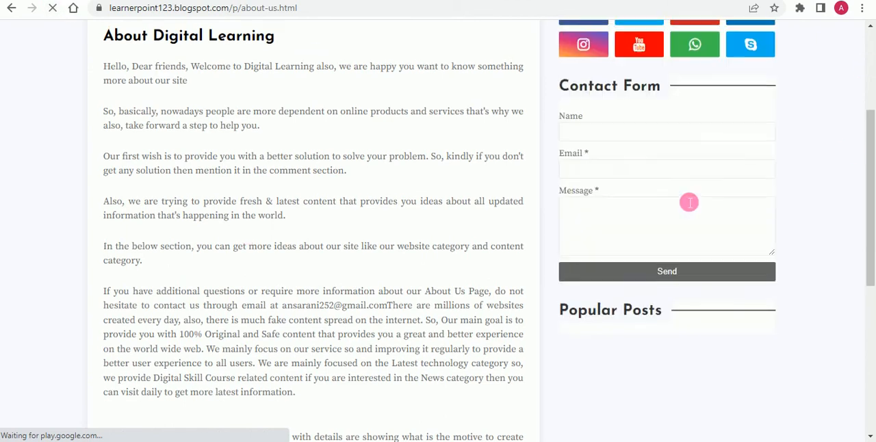
scroll(631, 197, "up", 2)
scroll(728, 223, "down", 2)
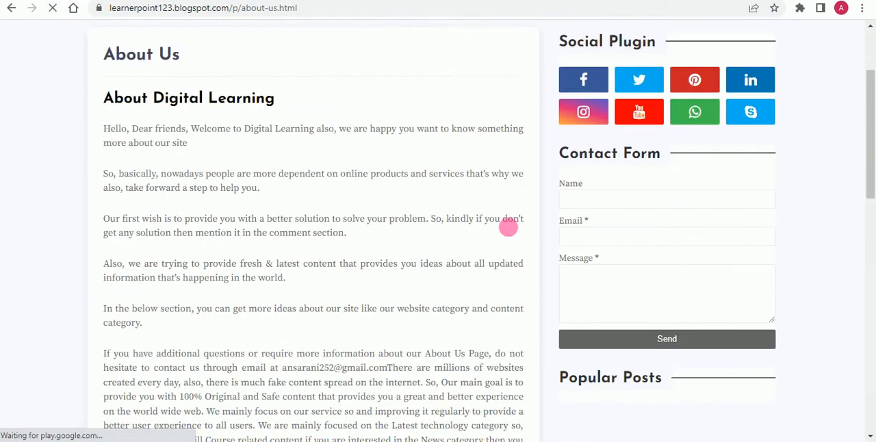
scroll(749, 226, "down", 3)
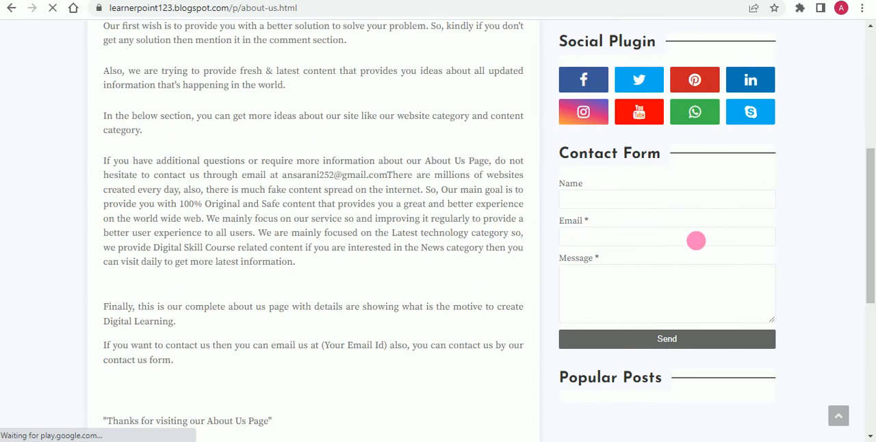
scroll(604, 258, "down", 3)
scroll(691, 301, "up", 2)
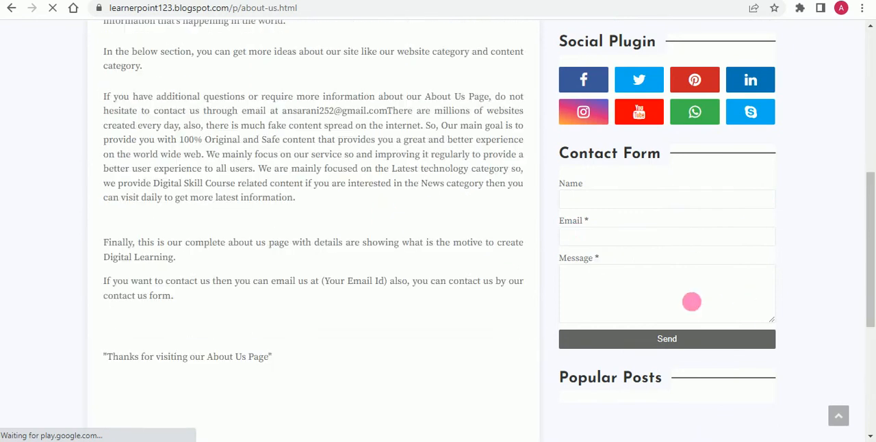
scroll(866, 234, "up", 3)
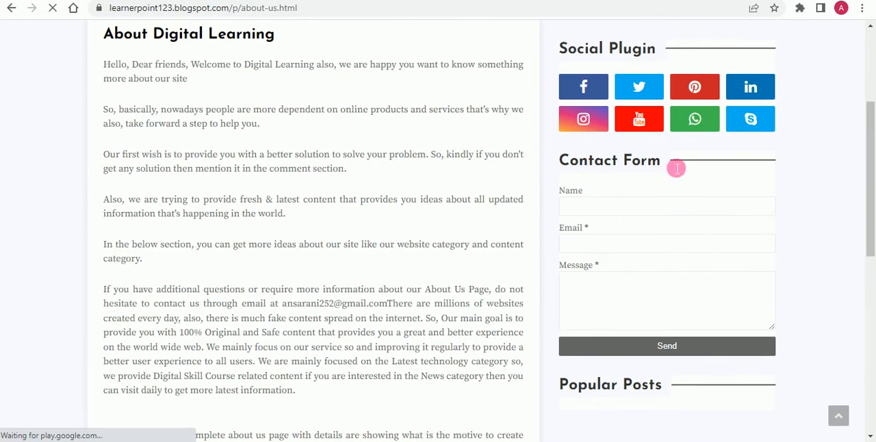
scroll(646, 182, "up", 3)
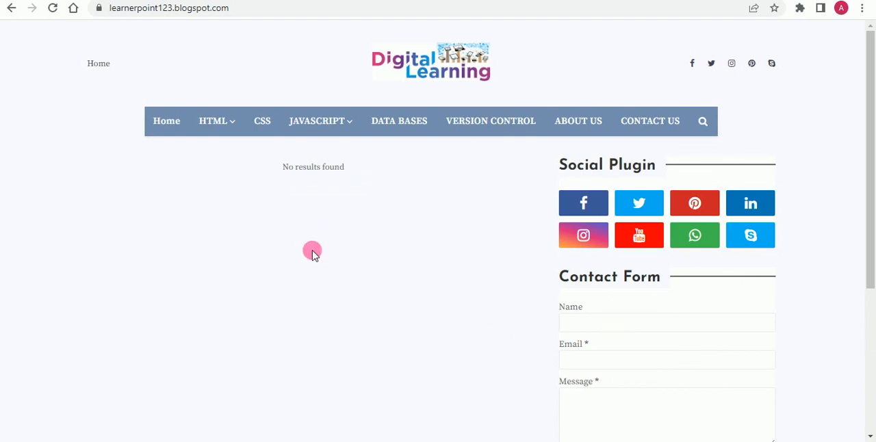
Step: Open the browser's developer tools on the blog's home page beside the sidebar's Contact Form
scroll(616, 299, "down", 1)
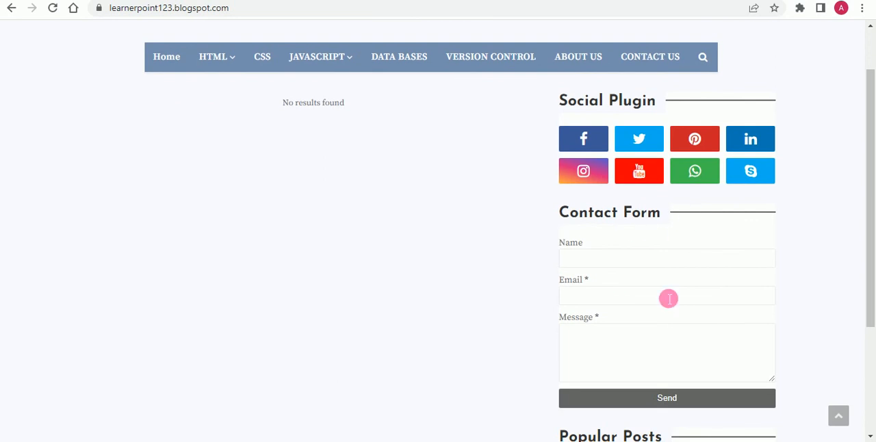
left_click(679, 224)
right_click(680, 225)
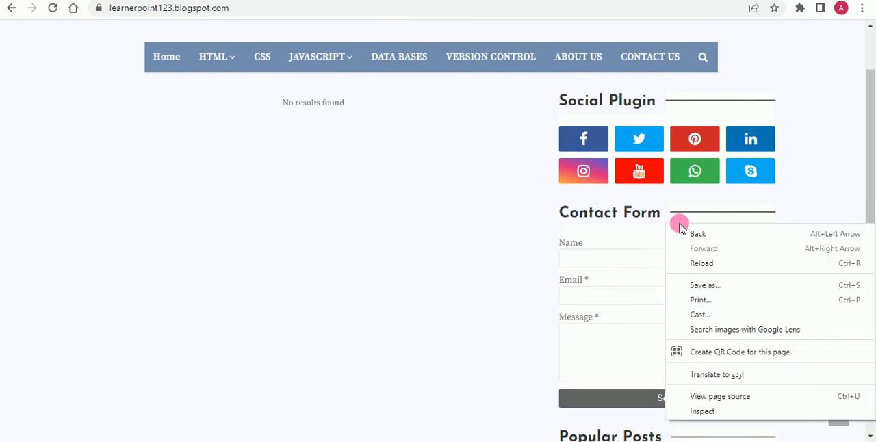
left_click(715, 413)
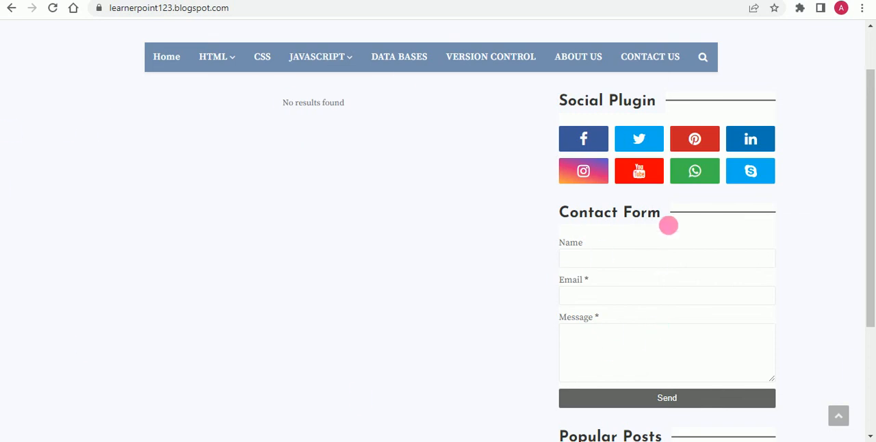
key("ctrl+shift+i")
right_click(669, 229)
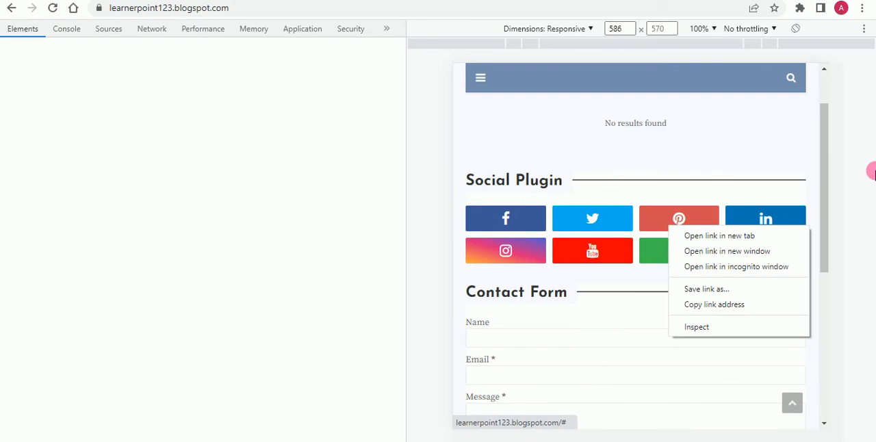
left_click(420, 141)
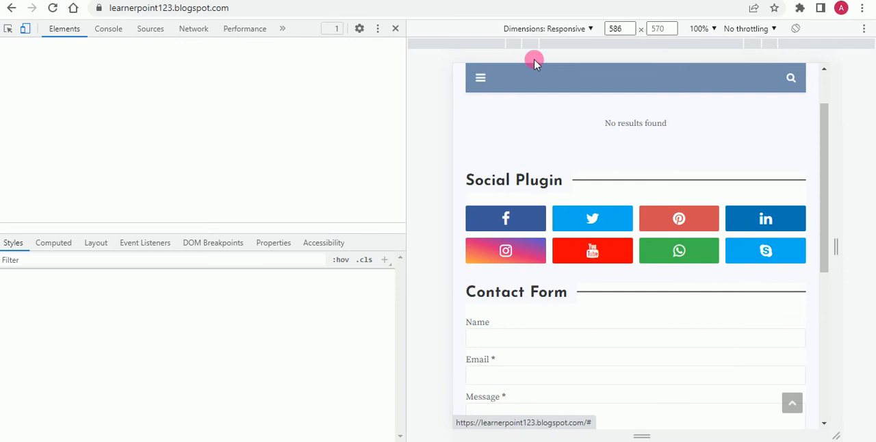
Step: Select the Contact Form heading on the page with the element inspector to locate its code
left_click(7, 30)
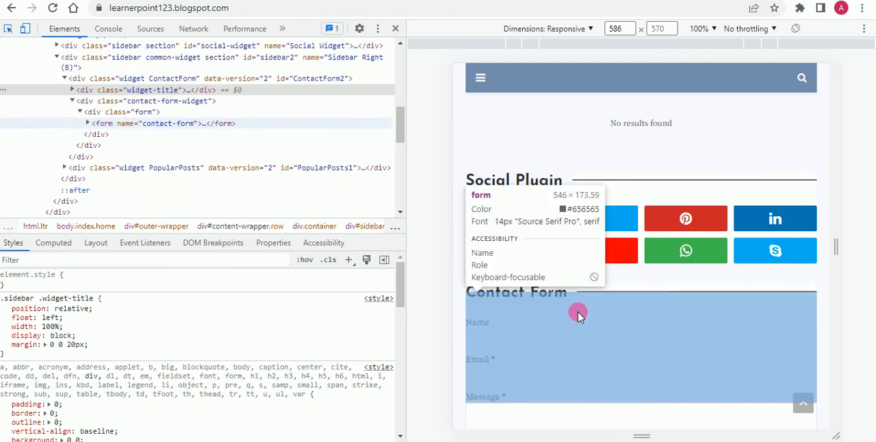
left_click(562, 295)
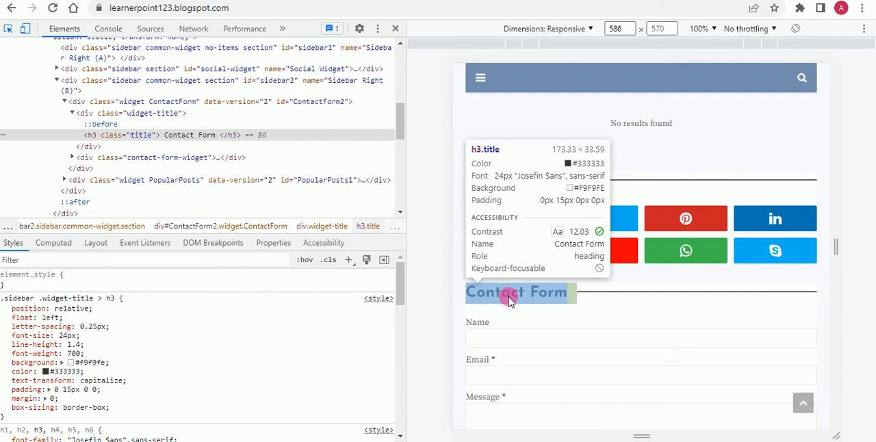
left_click(507, 295)
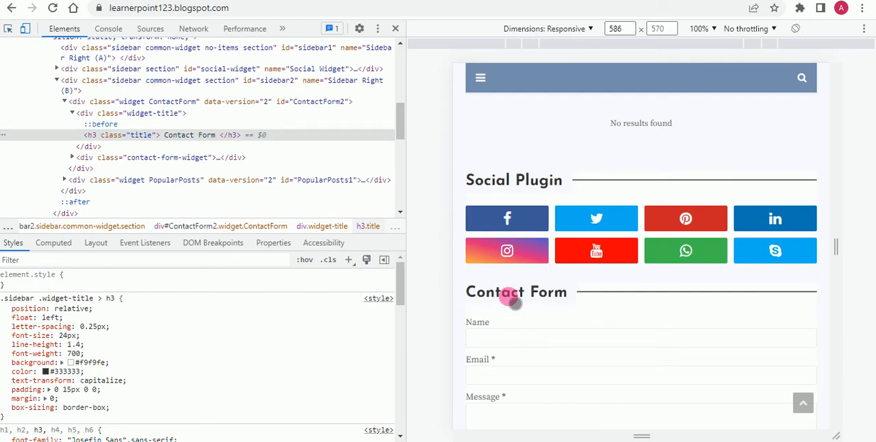
right_click(195, 137)
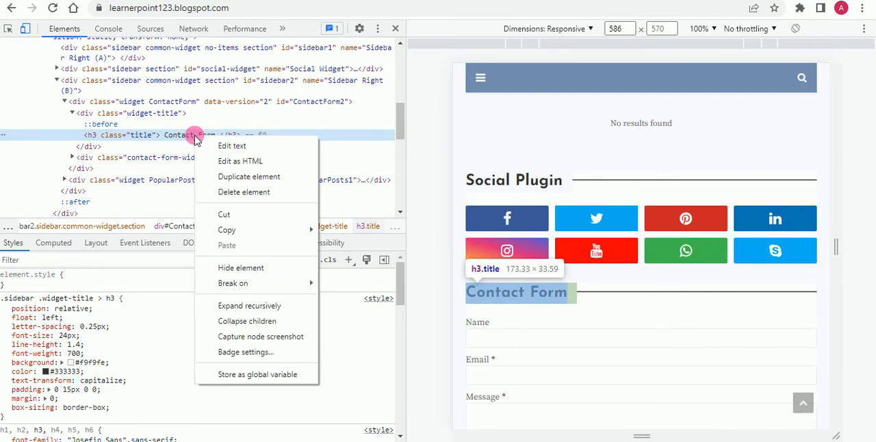
left_click(232, 162)
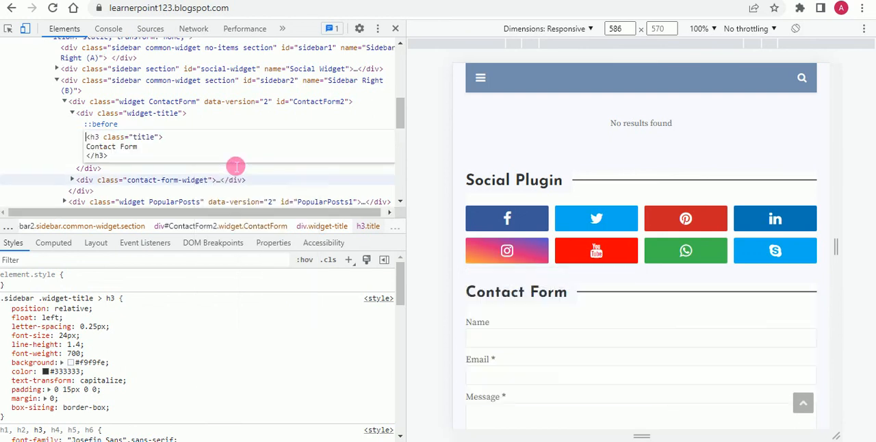
scroll(166, 135, "down", 2)
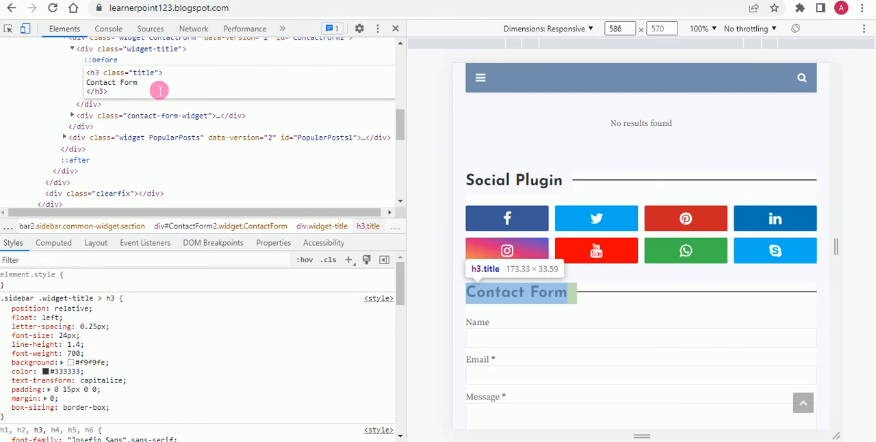
scroll(178, 86, "down", 2)
scroll(197, 83, "up", 2)
scroll(201, 120, "up", 2)
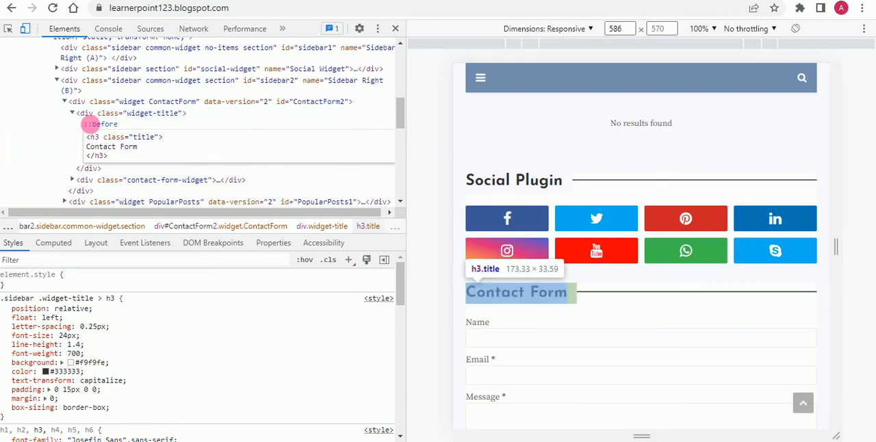
left_click(267, 126)
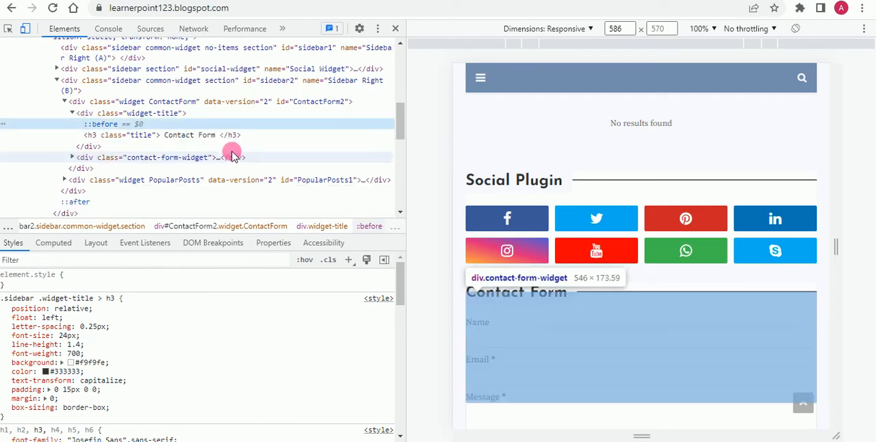
right_click(193, 137)
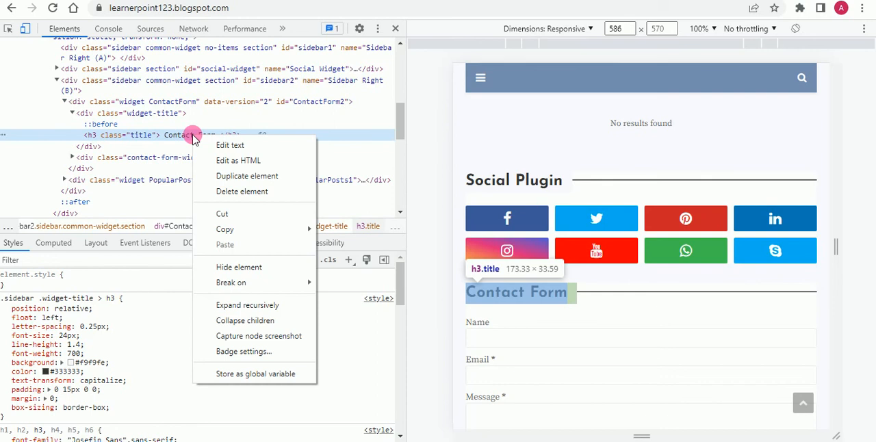
left_click(182, 132)
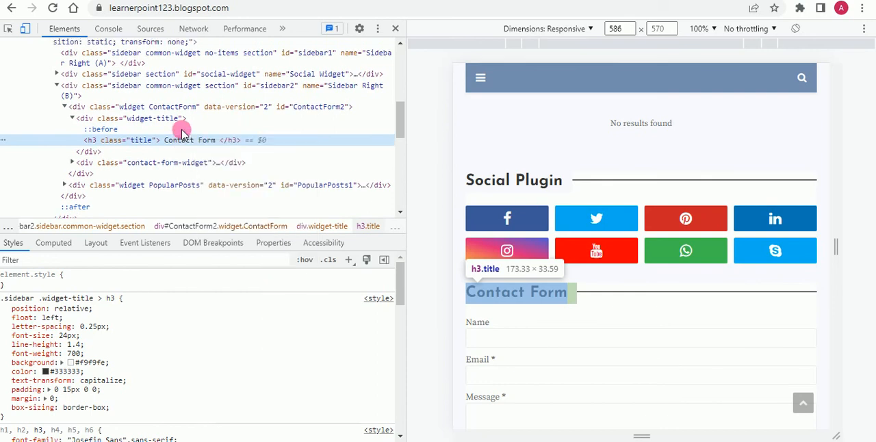
scroll(181, 132, "up", 2)
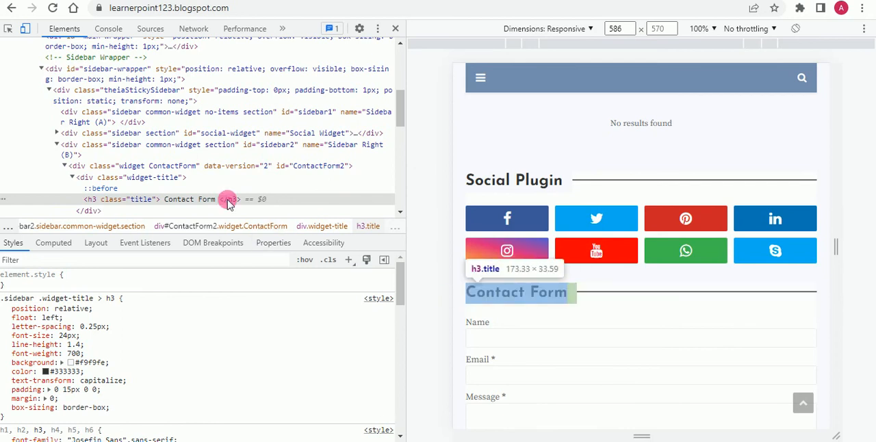
right_click(206, 203)
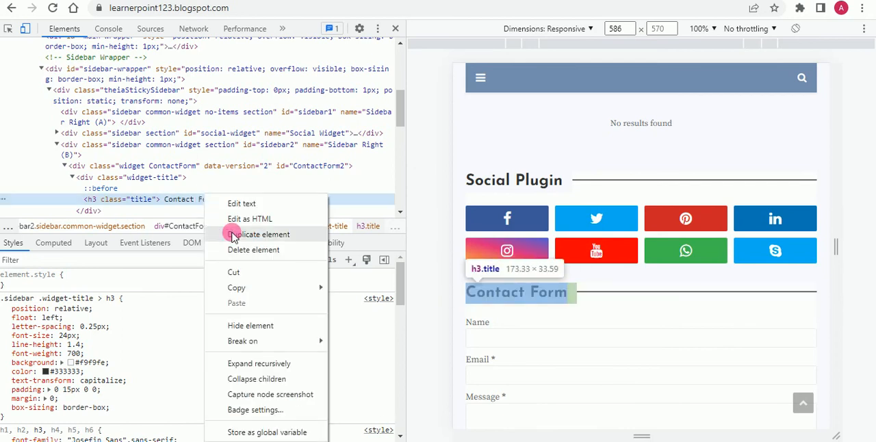
left_click(231, 219)
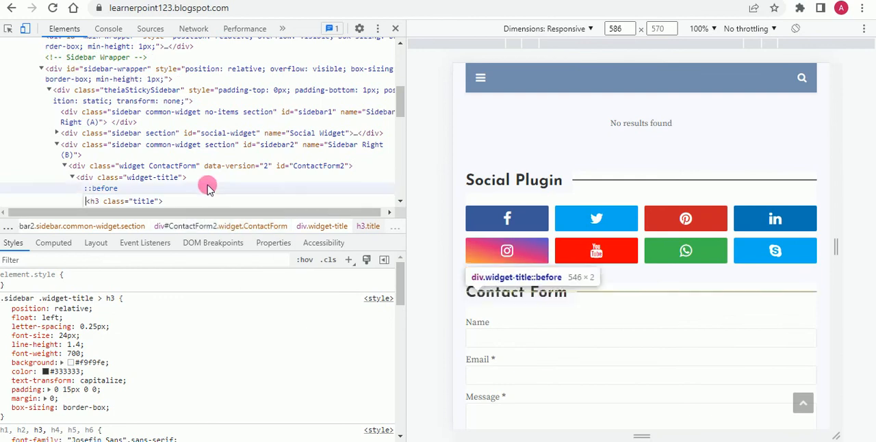
scroll(207, 186, "down", 1)
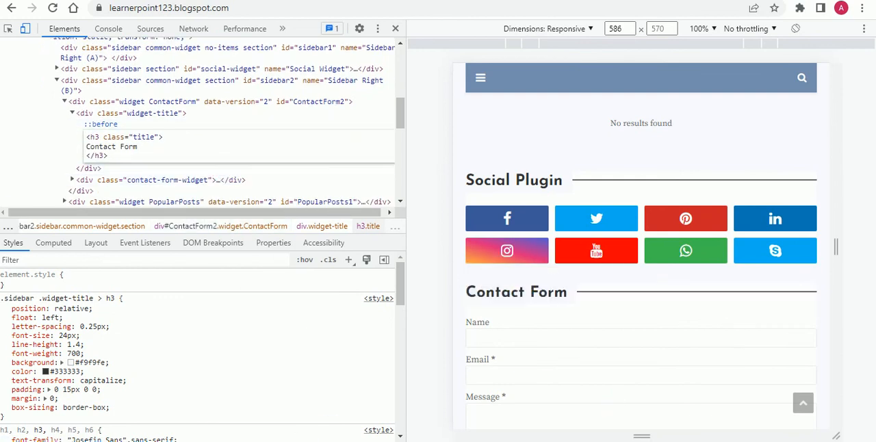
left_click(230, 441)
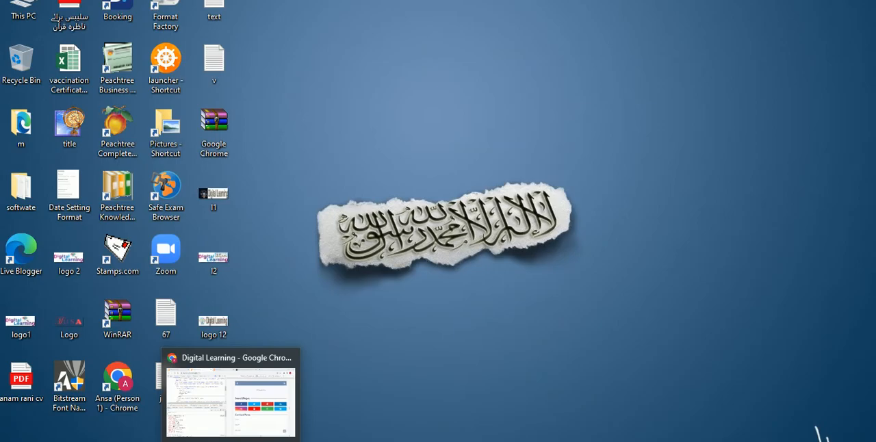
left_click(231, 441)
mouse_move(352, 439)
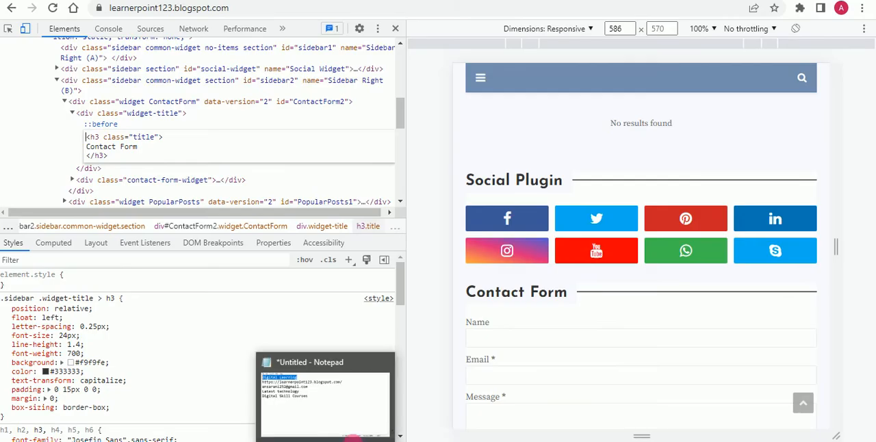
left_click(413, 438)
left_click(323, 383)
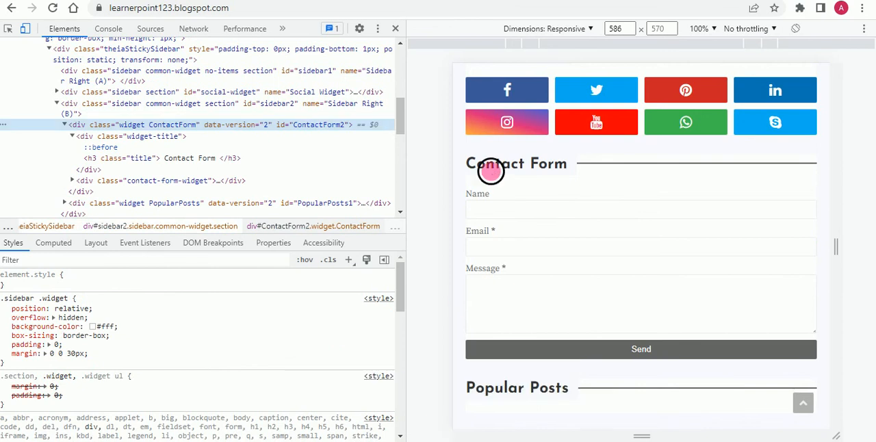
Step: Open the whole ContactForm2 widget div for HTML editing and select all of its code
right_click(74, 125)
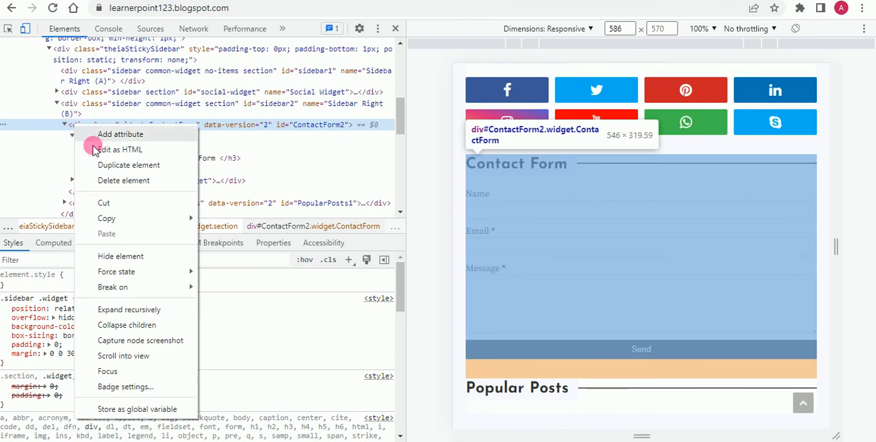
key("Escape")
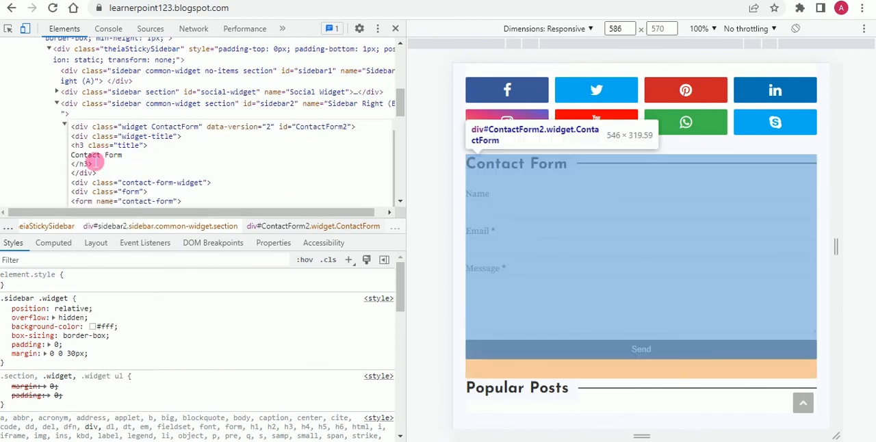
scroll(150, 166, "down", 5)
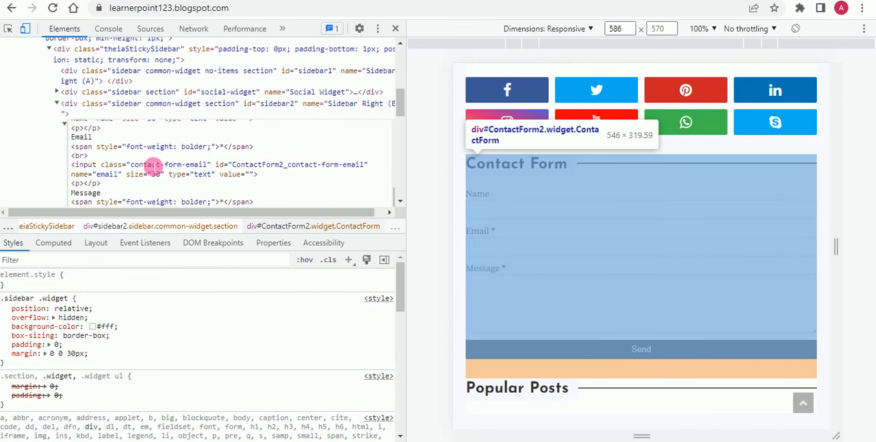
scroll(153, 167, "up", 5)
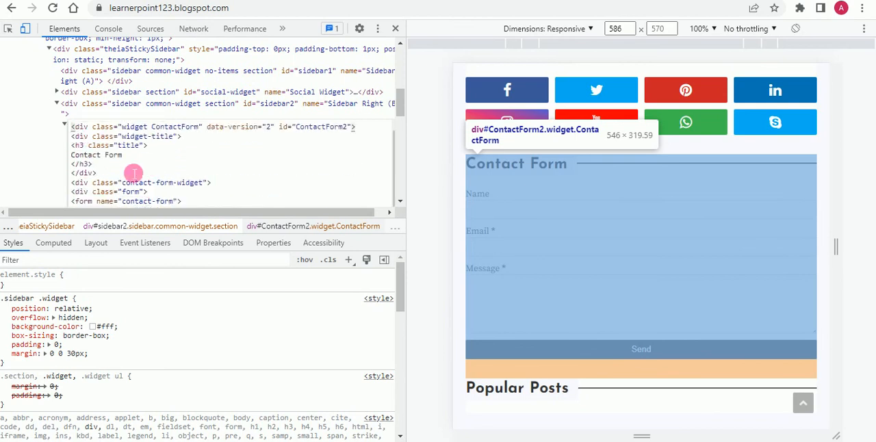
key("shift+Down")
key("shift+Down")
key("shift+Down")
key("shift+Down")
key("shift+Down")
scroll(135, 173, "down", 1)
scroll(135, 173, "up", 2)
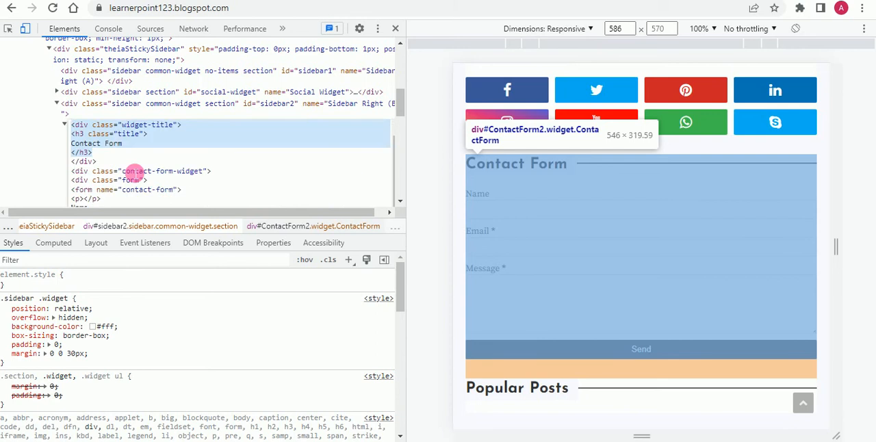
left_click(98, 175)
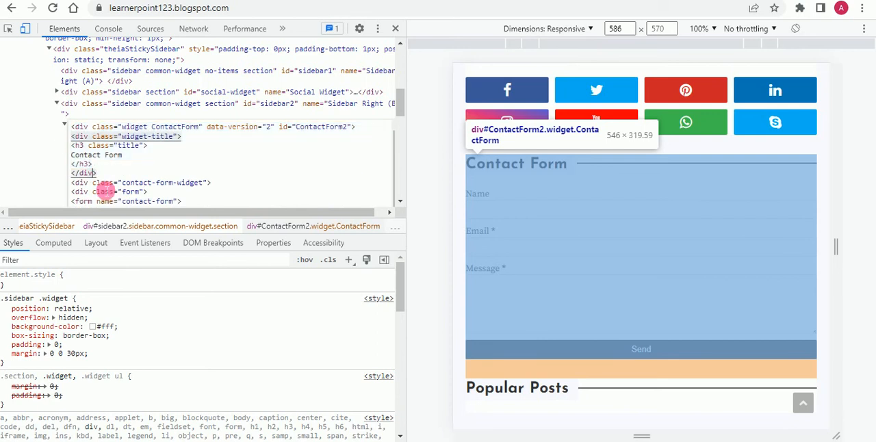
key("ctrl+a")
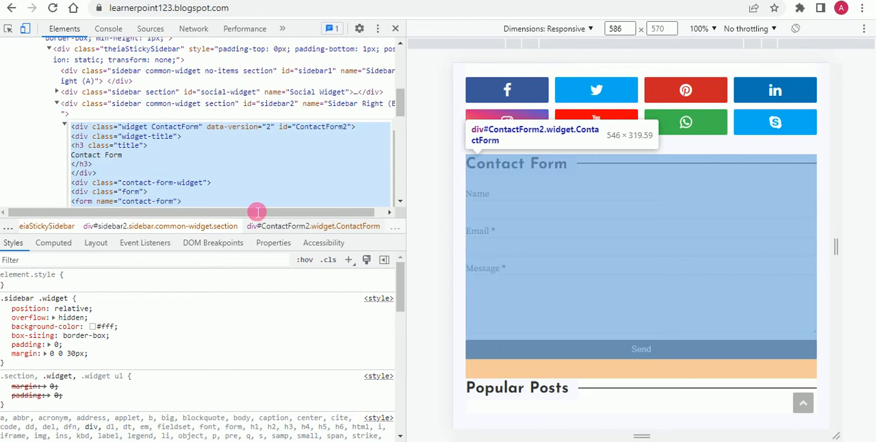
Step: Return to the Blogger dashboard and start a new page from the blog's list of pages
scroll(228, 161, "down", 1)
scroll(227, 162, "down", 3)
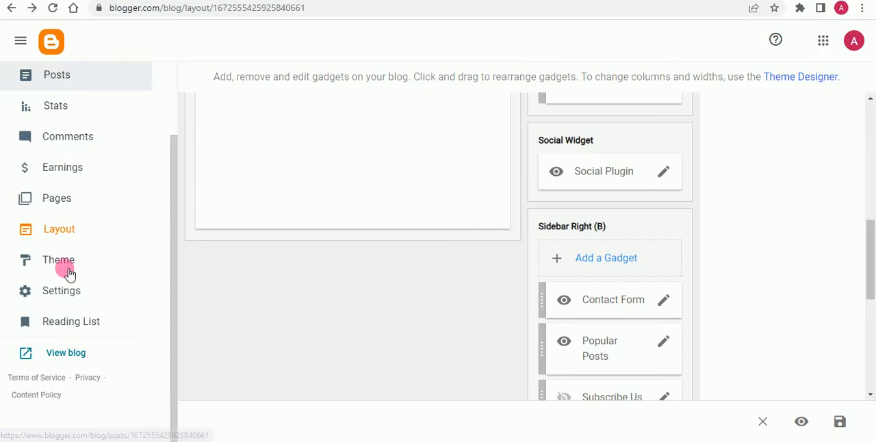
scroll(494, 227, "up", 4)
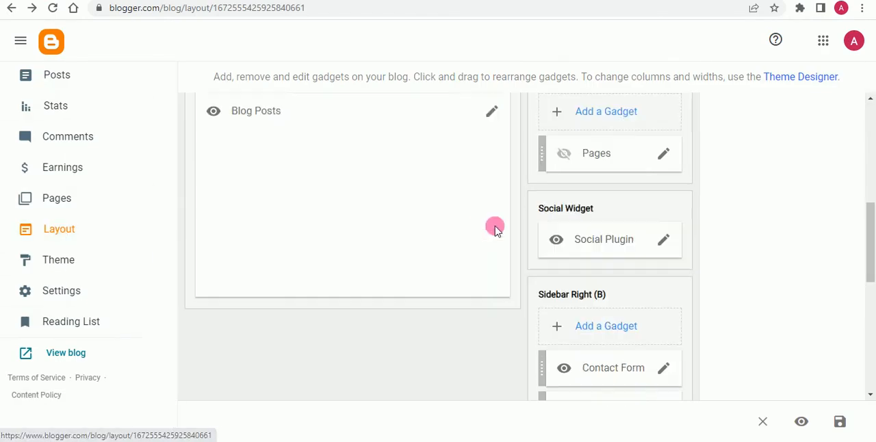
left_click(63, 261)
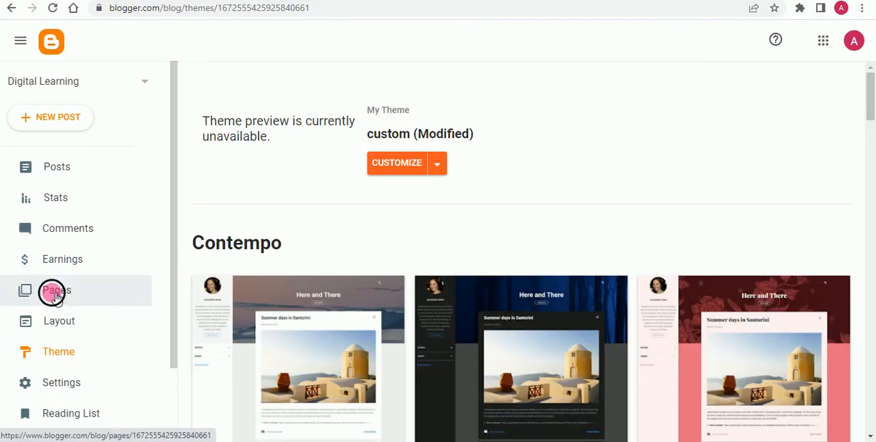
left_click(55, 294)
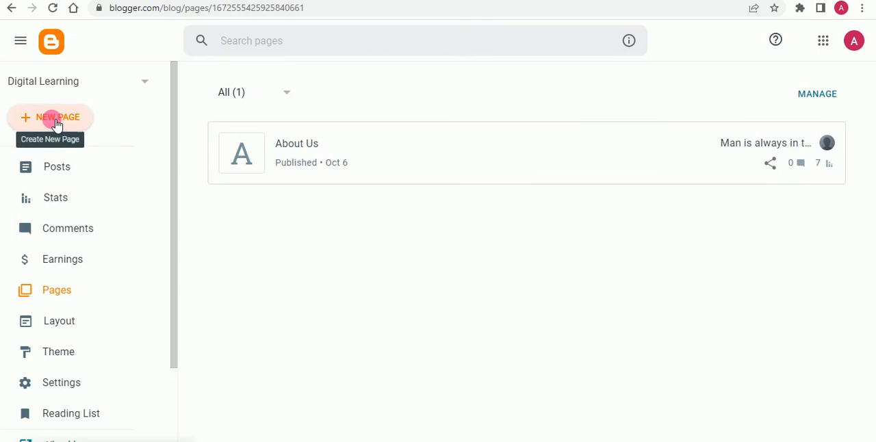
left_click(56, 119)
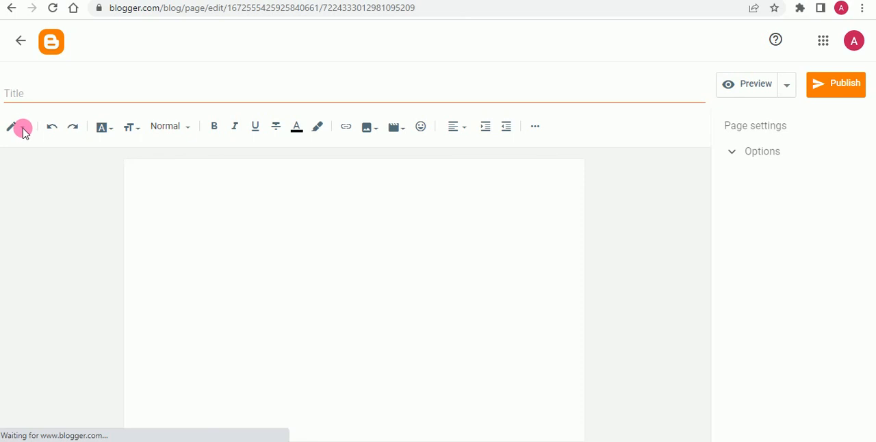
Step: Show the new page as HTML and replace its placeholder paragraph with the copied ContactForm2 widget code
left_click(25, 134)
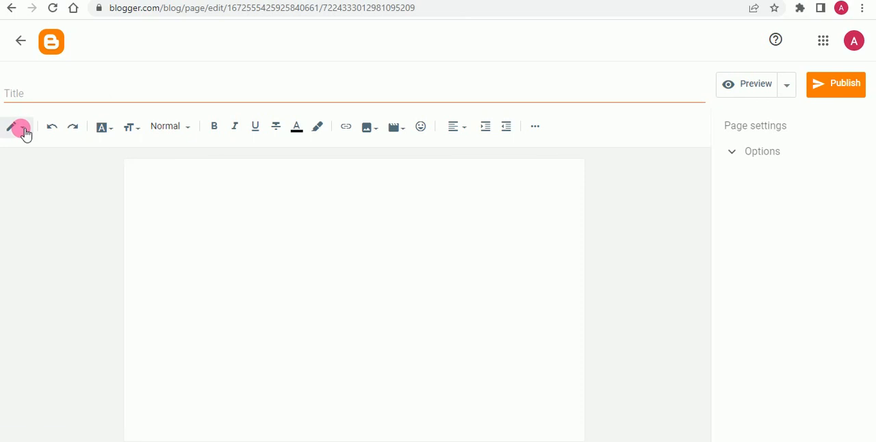
left_click(79, 104)
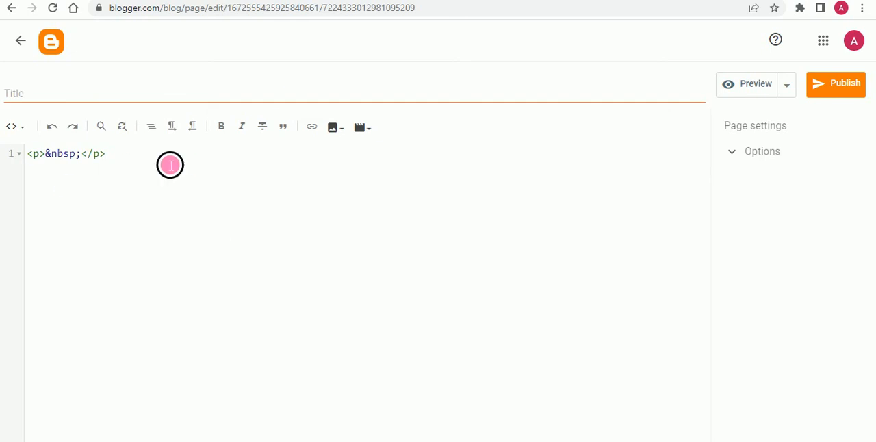
left_click_drag(171, 163, 39, 160)
key("BackSpace")
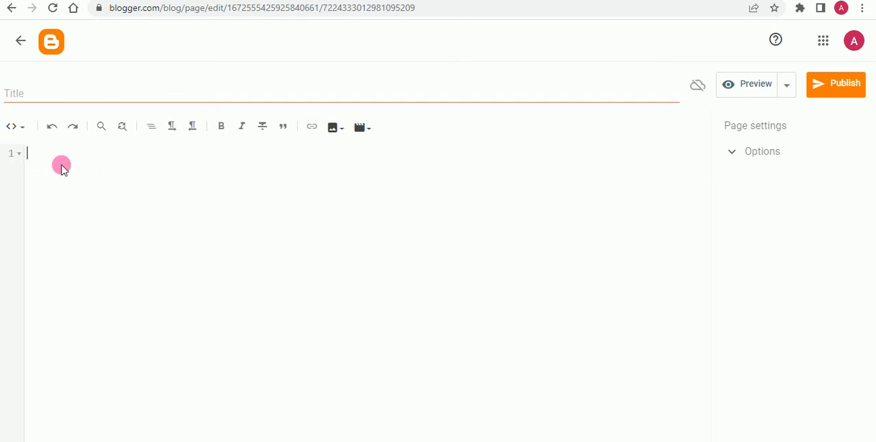
key("ctrl+v")
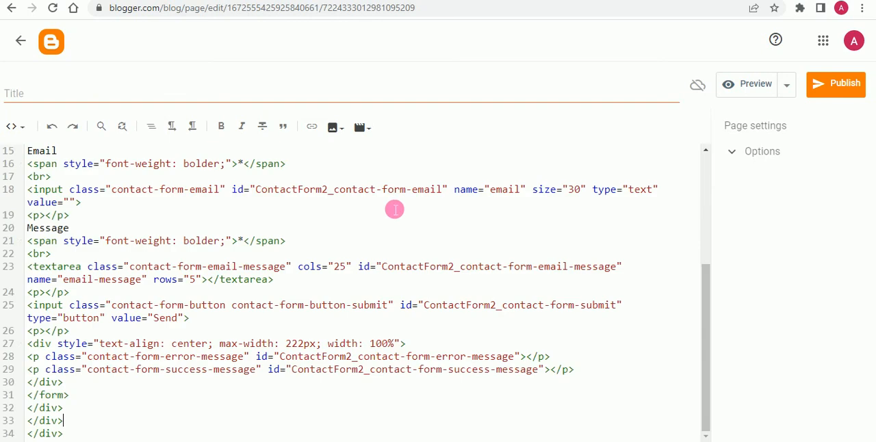
Step: Change the page editor back to Compose view and title the page "contact us"
scroll(191, 230, "up", 2)
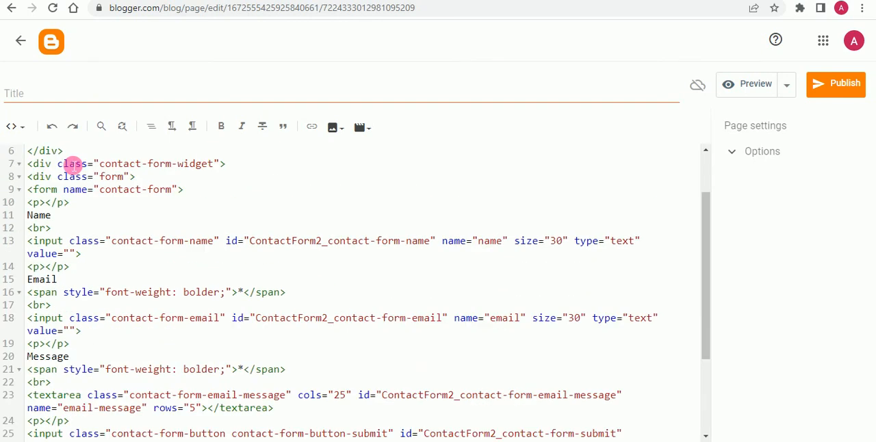
left_click(24, 129)
left_click(34, 156)
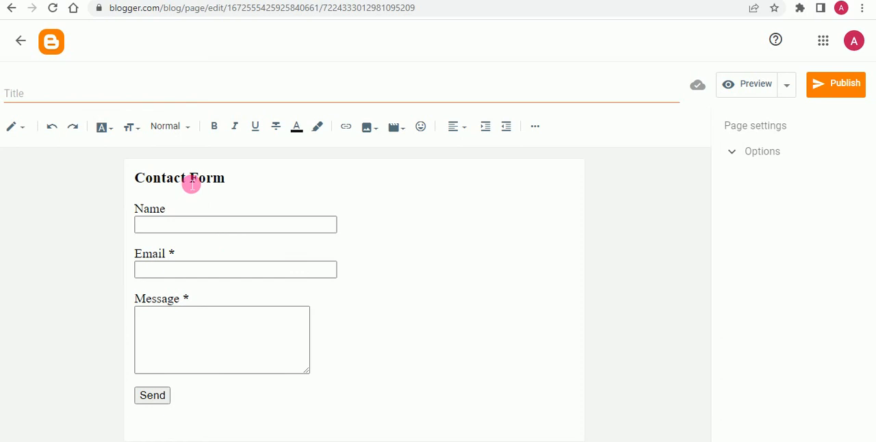
left_click(143, 104)
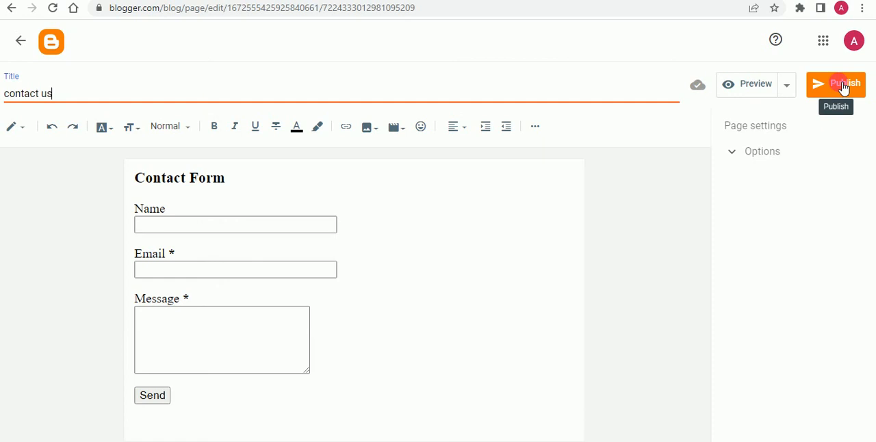
left_click(841, 85)
left_click(501, 264)
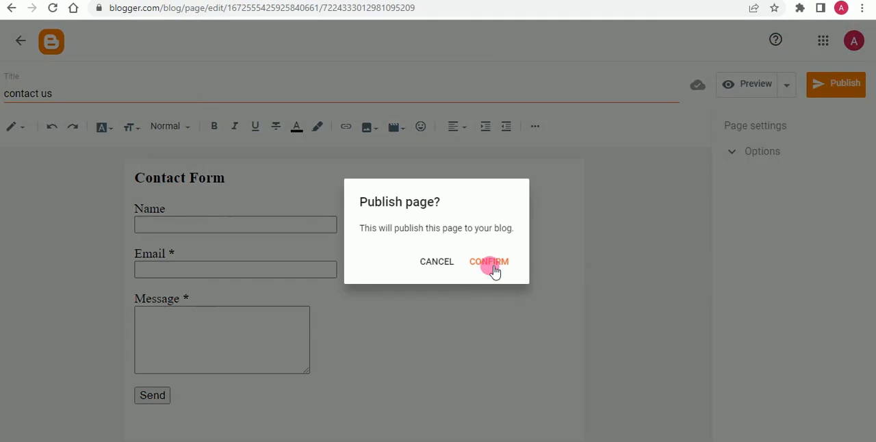
left_click(445, 255)
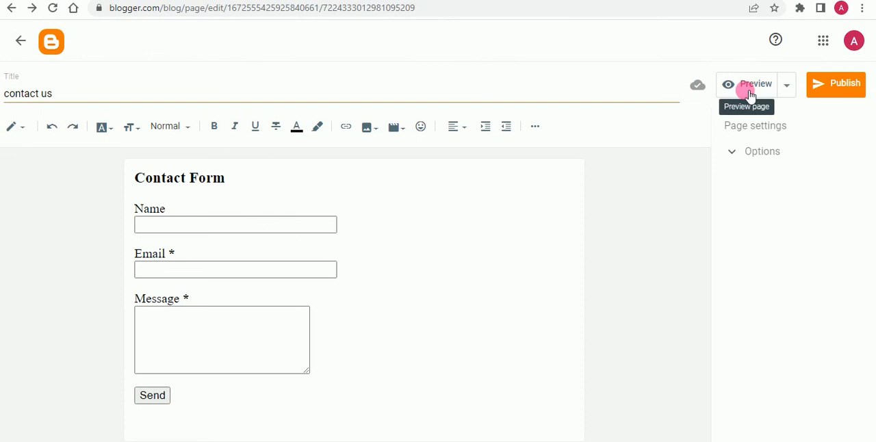
left_click(841, 86)
Step: Preview the new page and examine how its Contact Form looks beside the sidebar's form
left_click(729, 85)
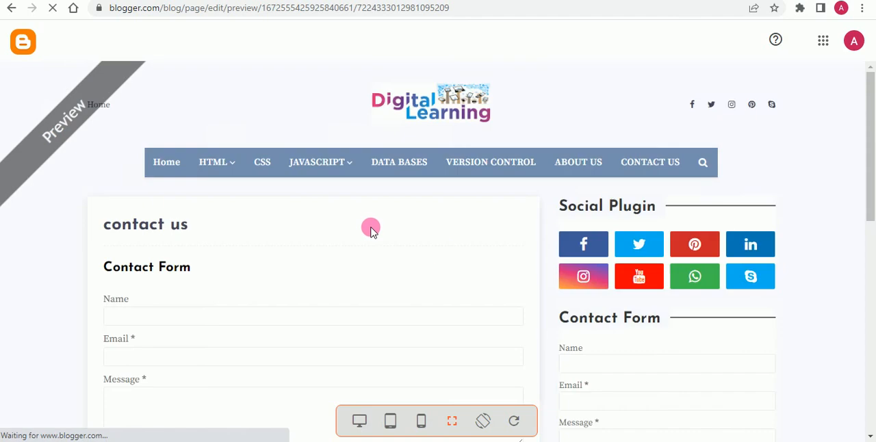
scroll(205, 225, "down", 2)
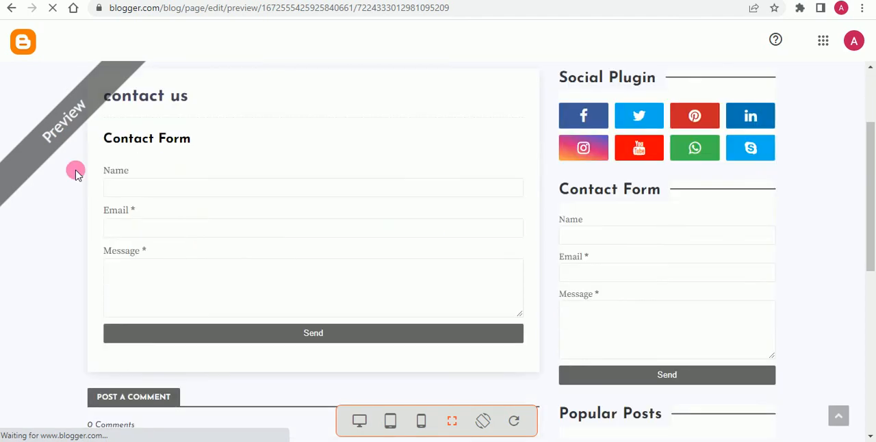
scroll(267, 239, "down", 1)
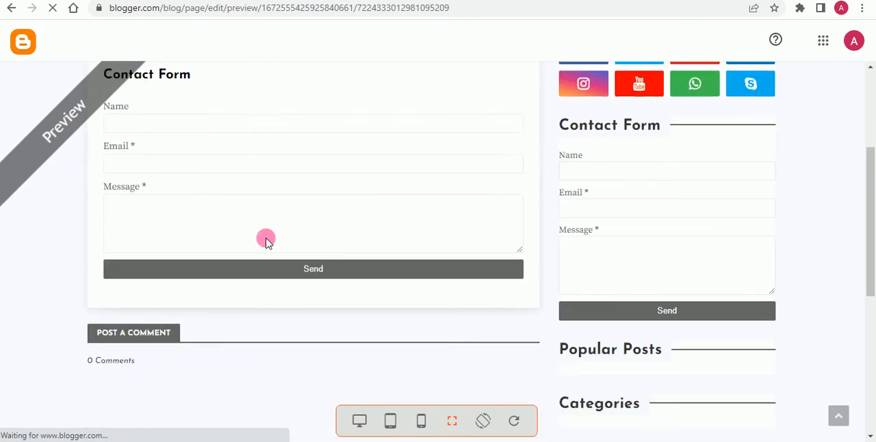
scroll(191, 217, "up", 3)
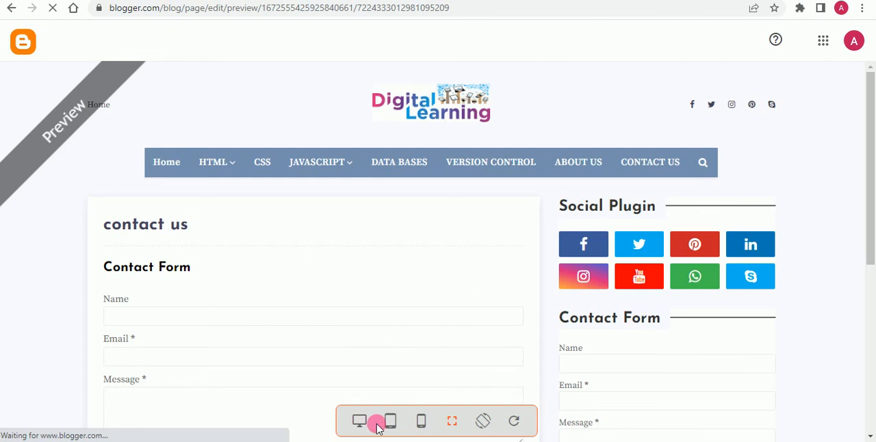
scroll(359, 272, "down", 2)
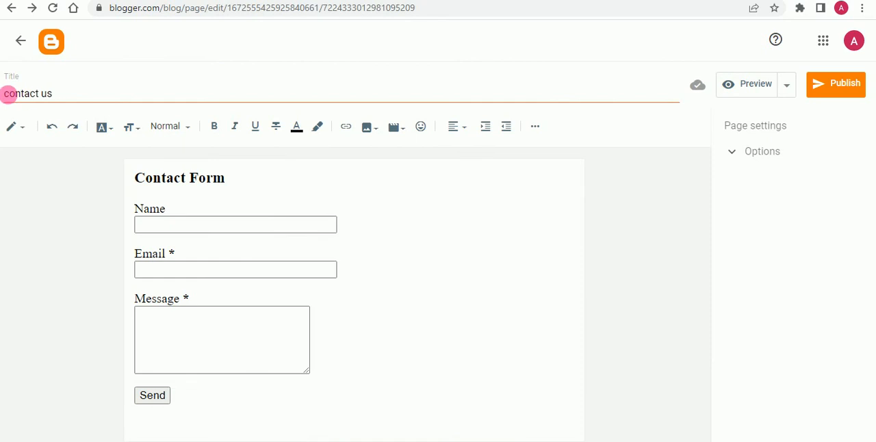
Step: Capitalize the page title as "Contact us" and publish the page to the blog
left_click(14, 99)
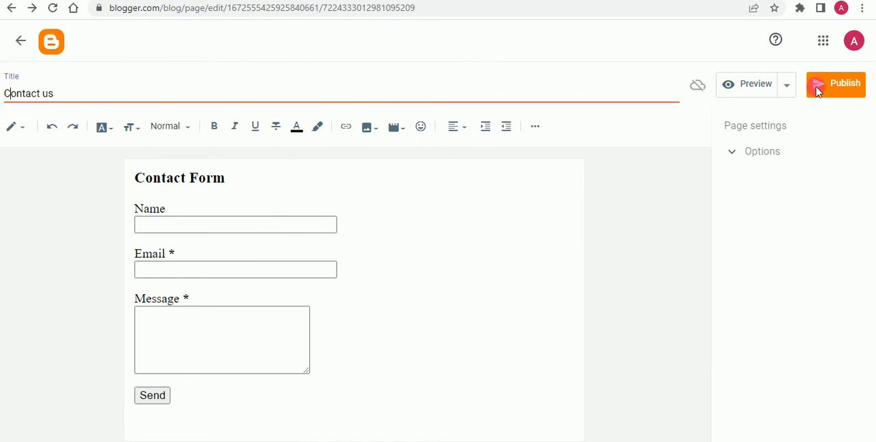
left_click(838, 94)
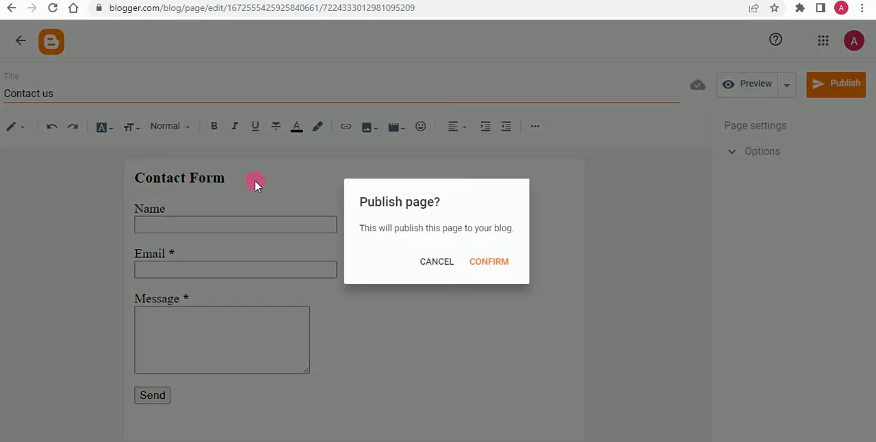
left_click(502, 264)
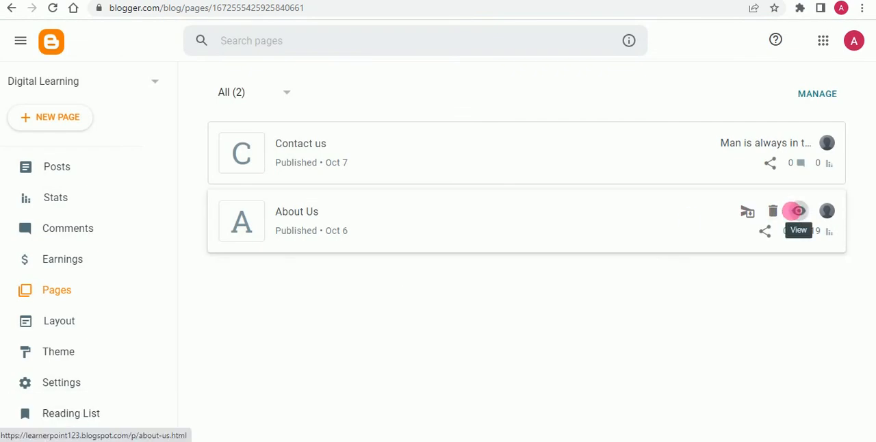
Step: View the published About Us page from start to end and return to the list of pages
left_click(793, 212)
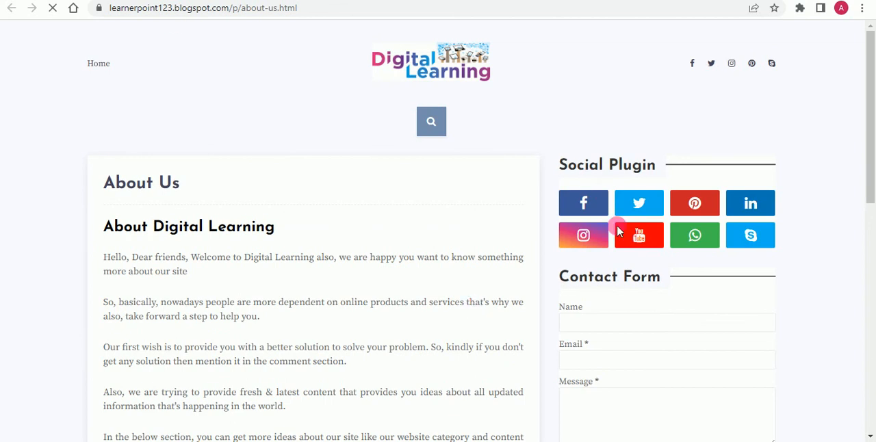
scroll(276, 299, "down", 7)
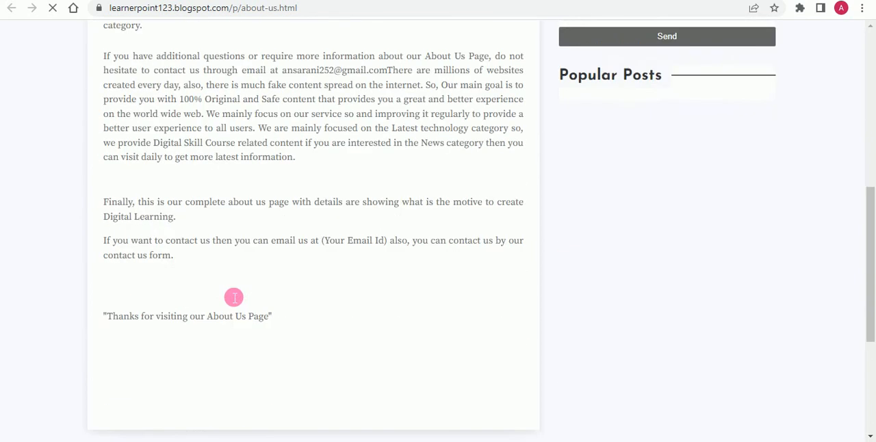
scroll(235, 350, "up", 7)
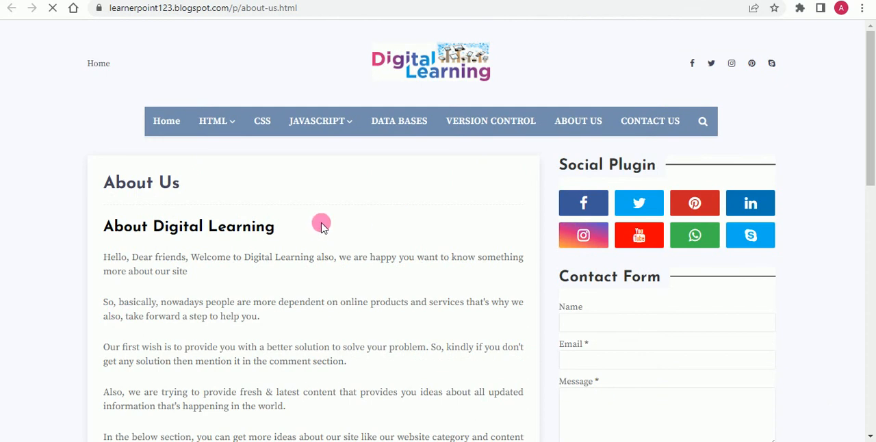
key("ctrl+shift+Tab")
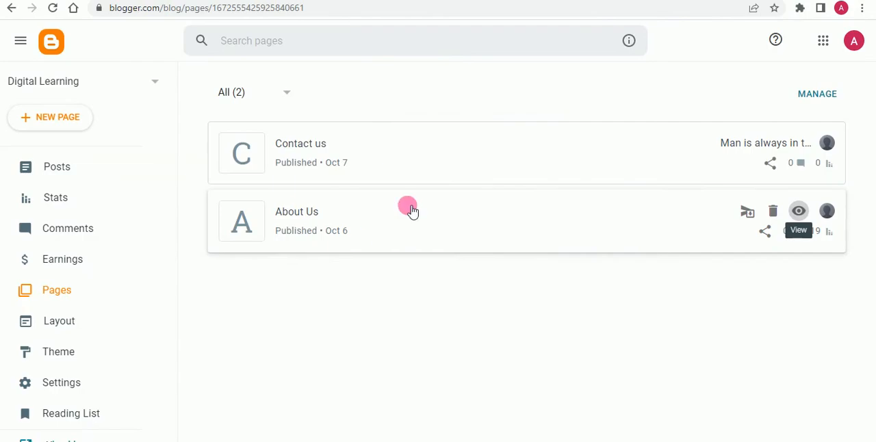
Step: View the published Contact us page with its form and copy the page's web address
mouse_move(786, 143)
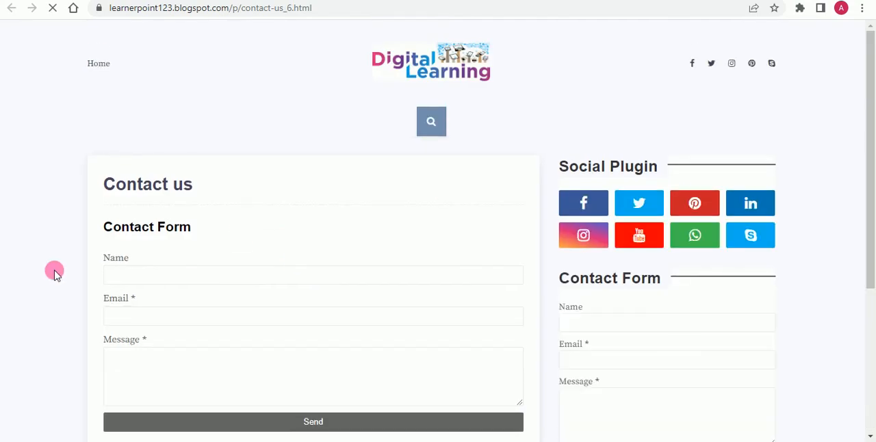
scroll(185, 255, "down", 3)
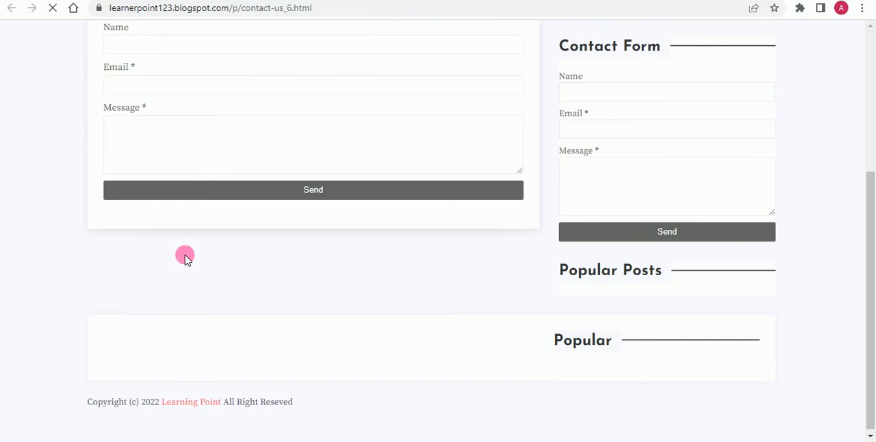
scroll(185, 258, "up", 3)
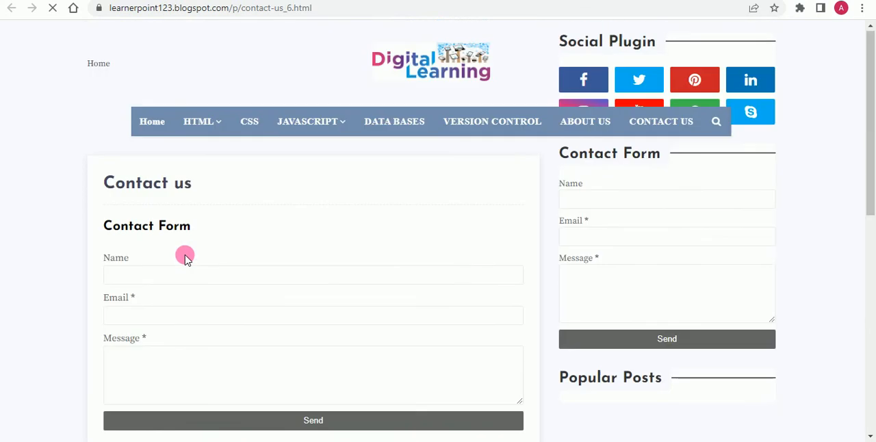
left_click(336, 15)
key("ctrl+c")
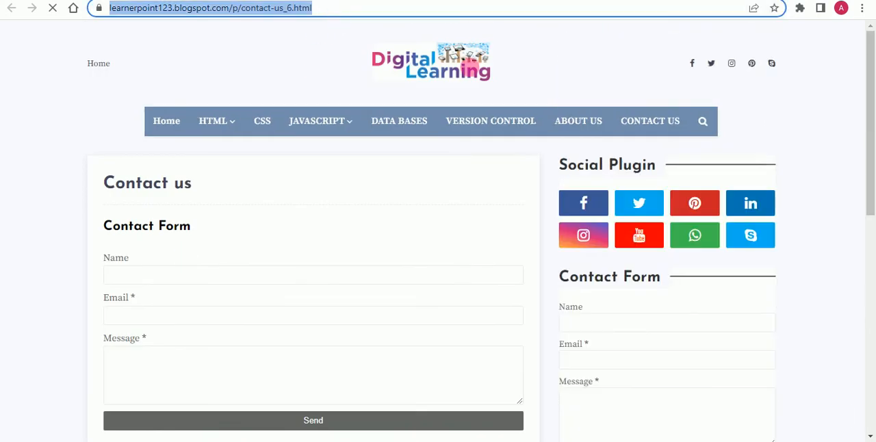
Step: Follow the site's CONTACT US menu link and open the Main Menu's Link List gadget for editing in the blog layout
left_click(642, 127)
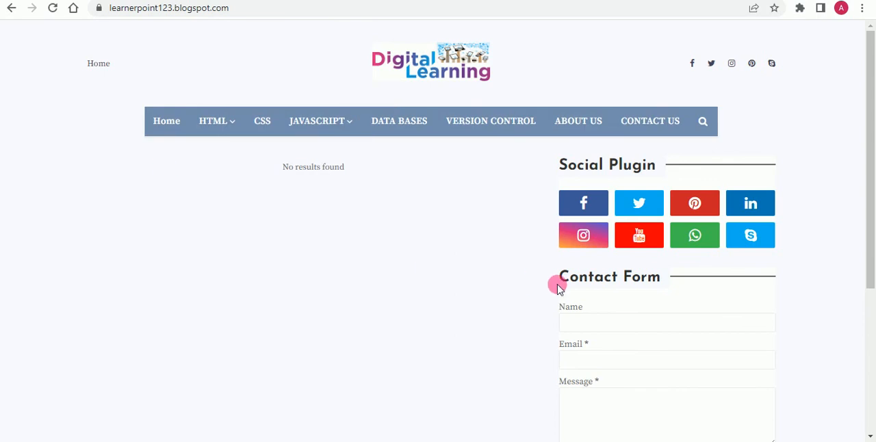
left_click(164, 0)
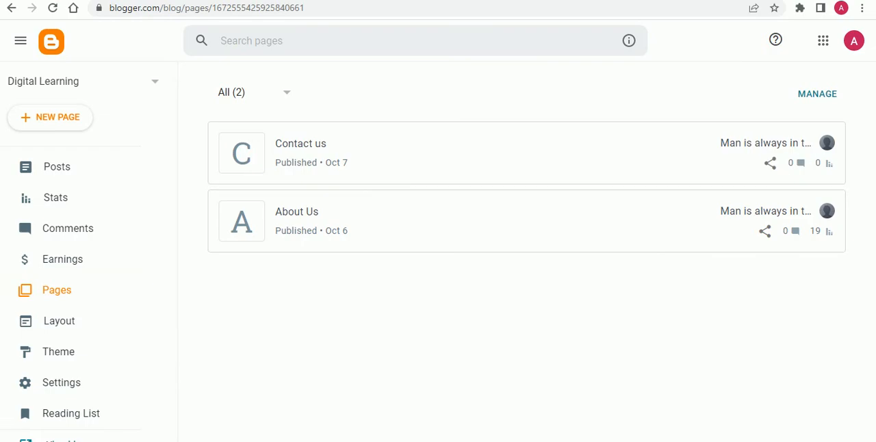
left_click(73, 321)
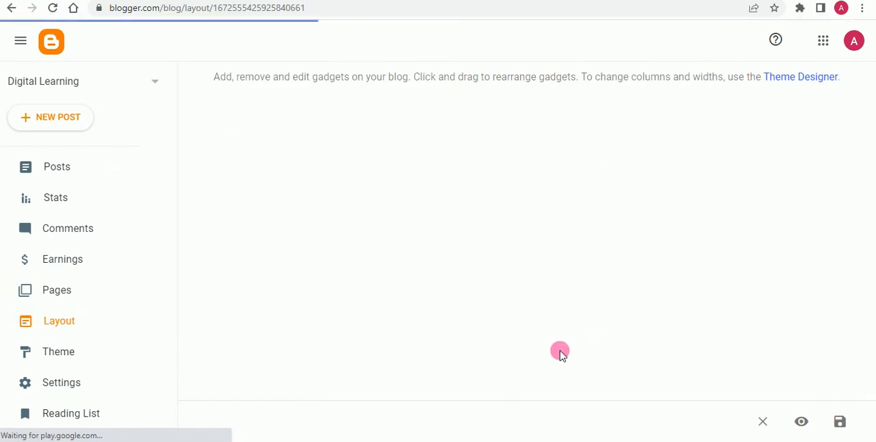
scroll(376, 299, "down", 3)
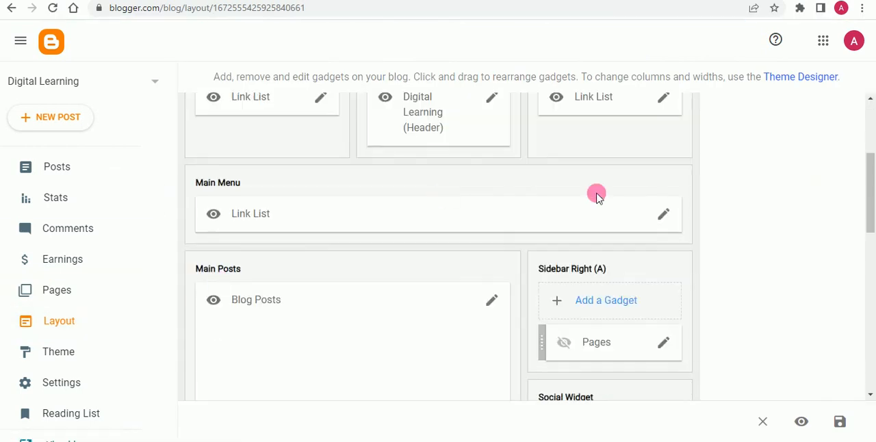
left_click(661, 216)
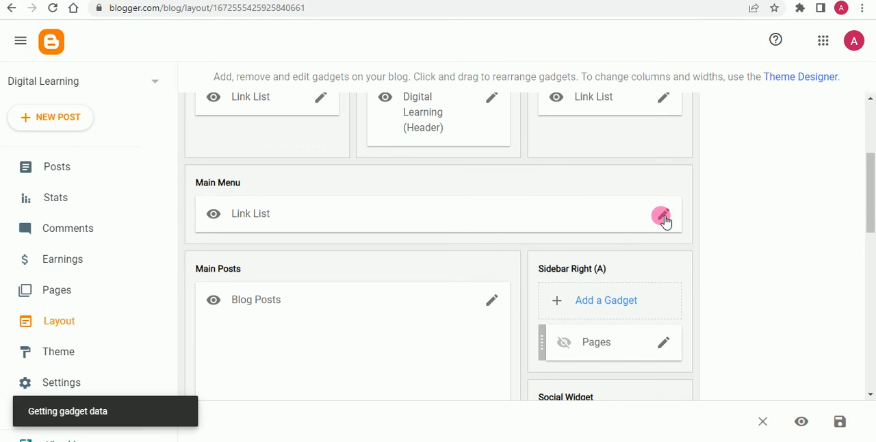
scroll(349, 246, "down", 2)
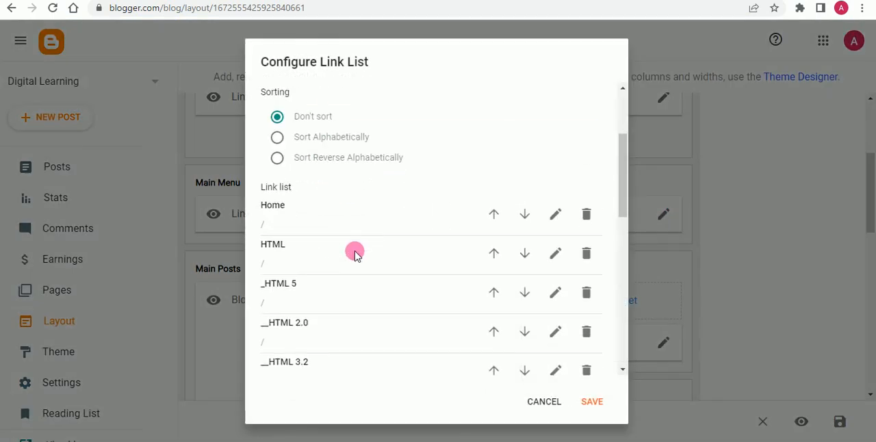
scroll(355, 253, "down", 8)
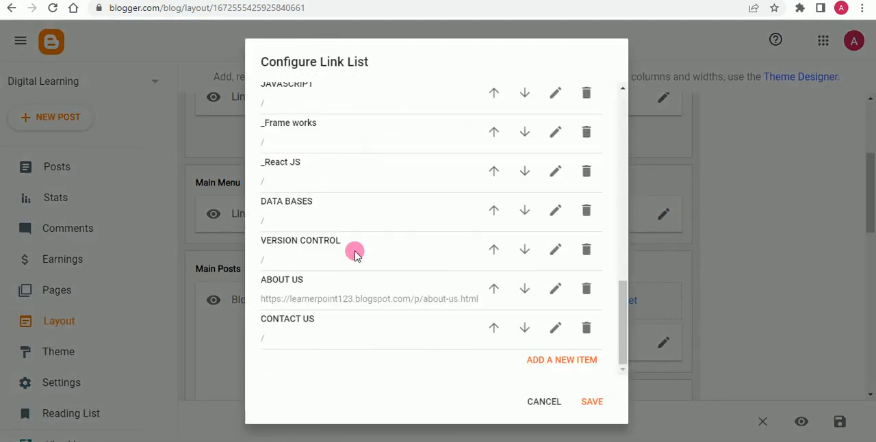
left_click(555, 333)
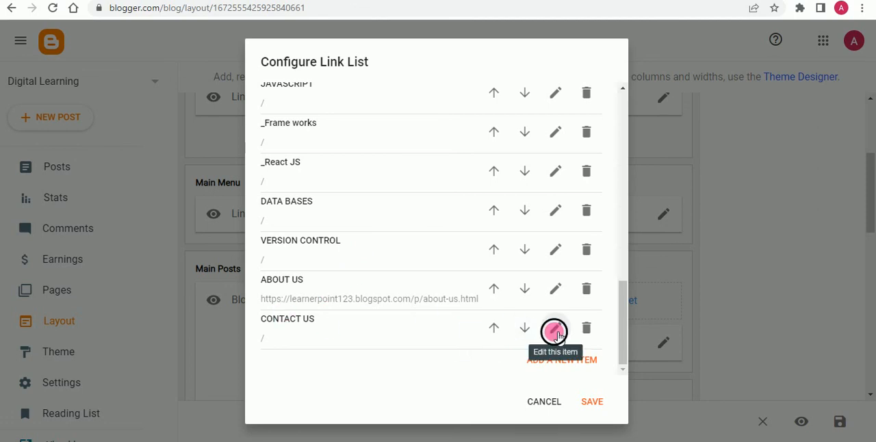
scroll(404, 293, "down", 2)
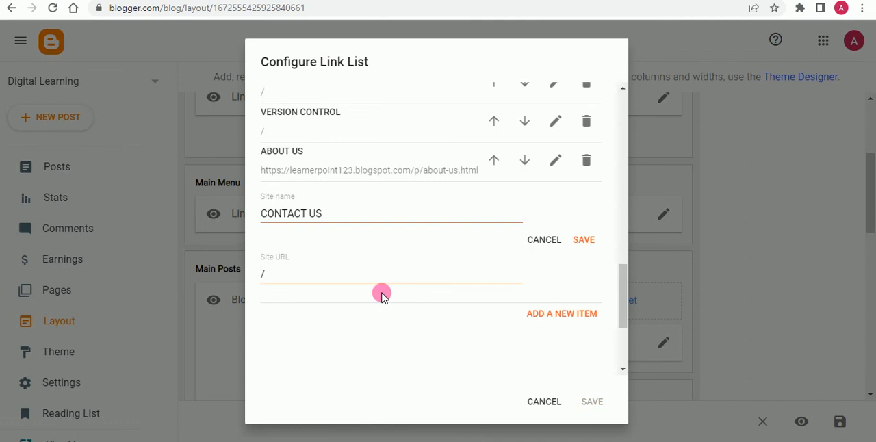
left_click(314, 272)
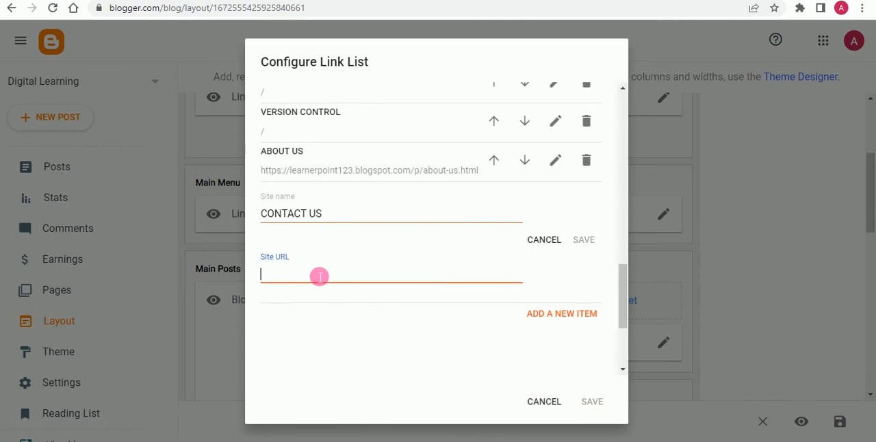
key("ctrl+v")
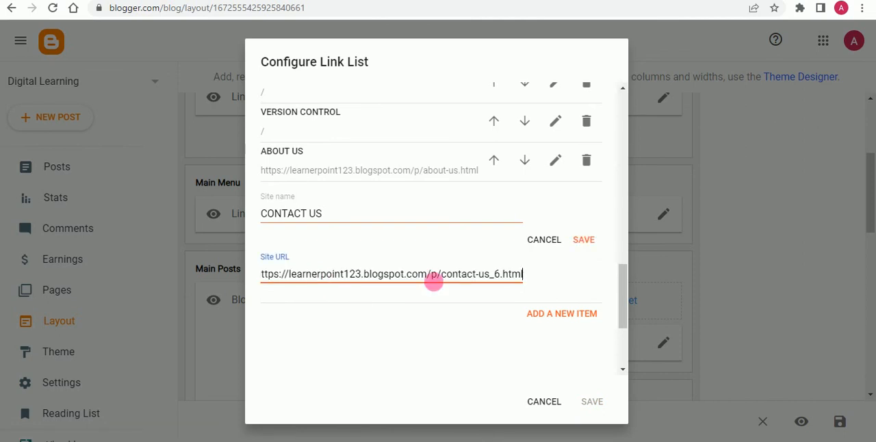
left_click(583, 241)
left_click(595, 401)
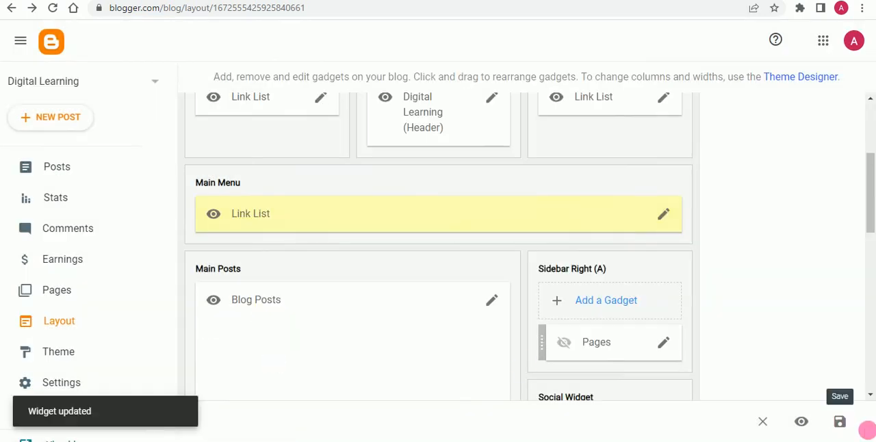
left_click(839, 421)
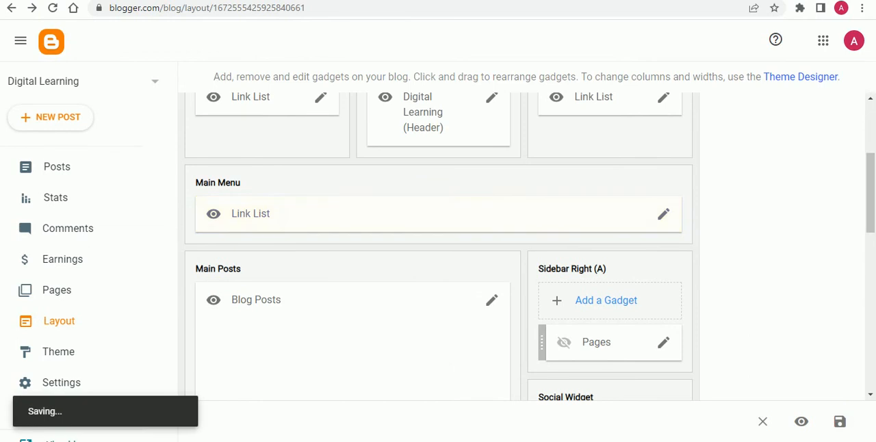
Step: Return to the live blog, follow its CONTACT US menu link and look through the Contact us page from start to end
left_click(199, 1)
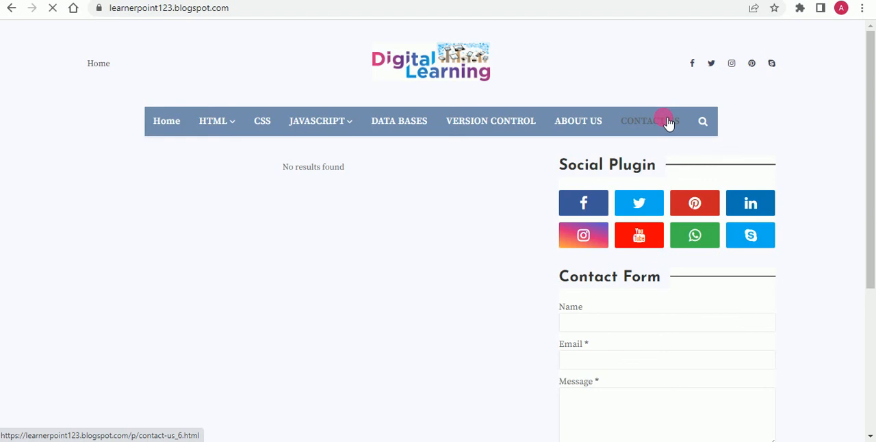
left_click(662, 119)
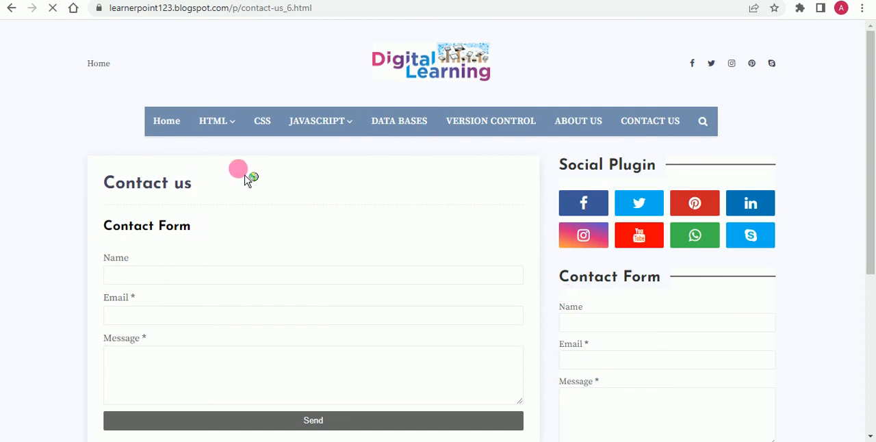
scroll(430, 213, "down", 5)
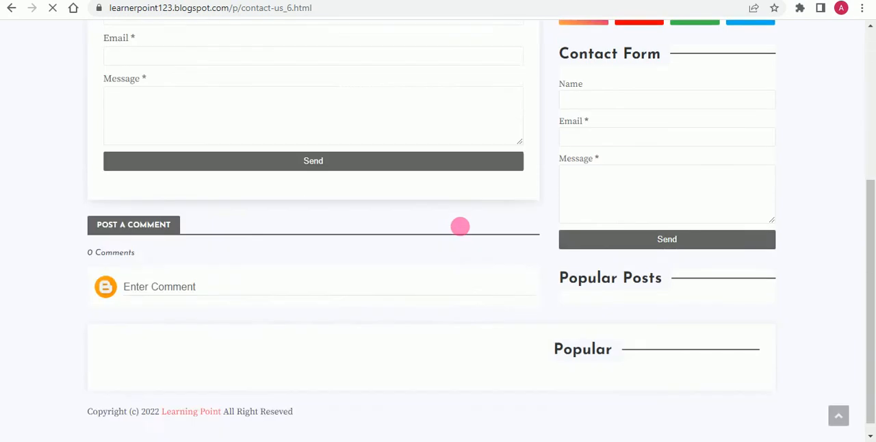
scroll(451, 227, "up", 4)
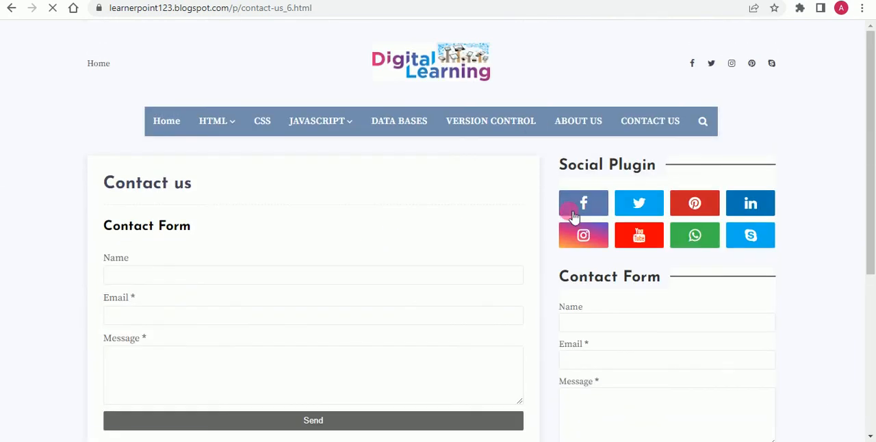
key("ctrl+F7")
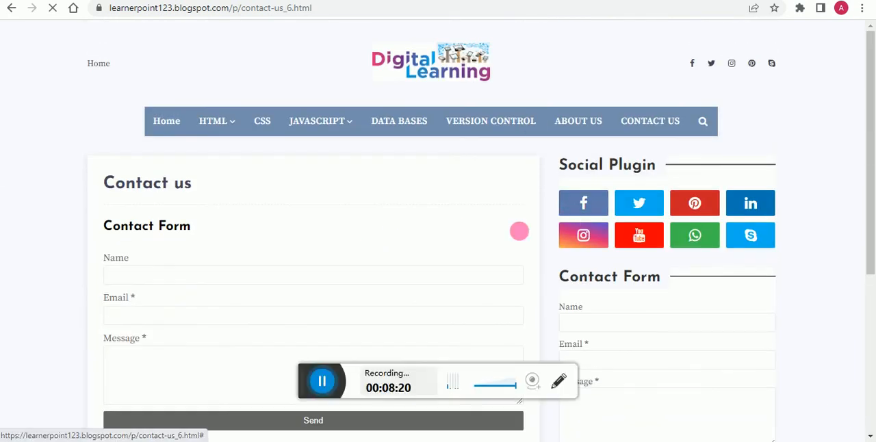